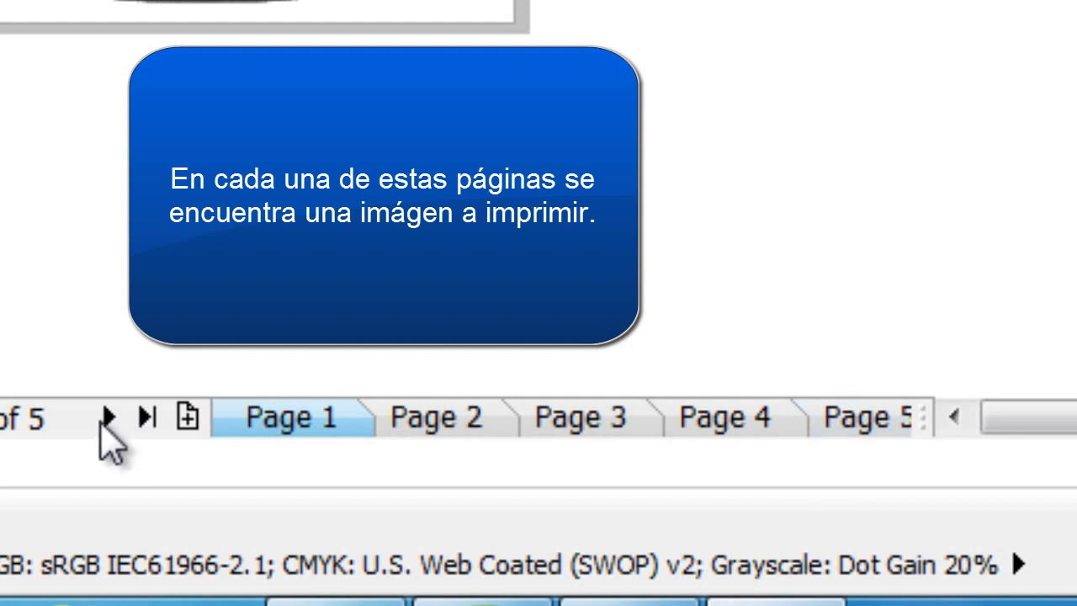
Step: Look through the artwork on all five pages of the document and return to page 1
left_click(110, 415)
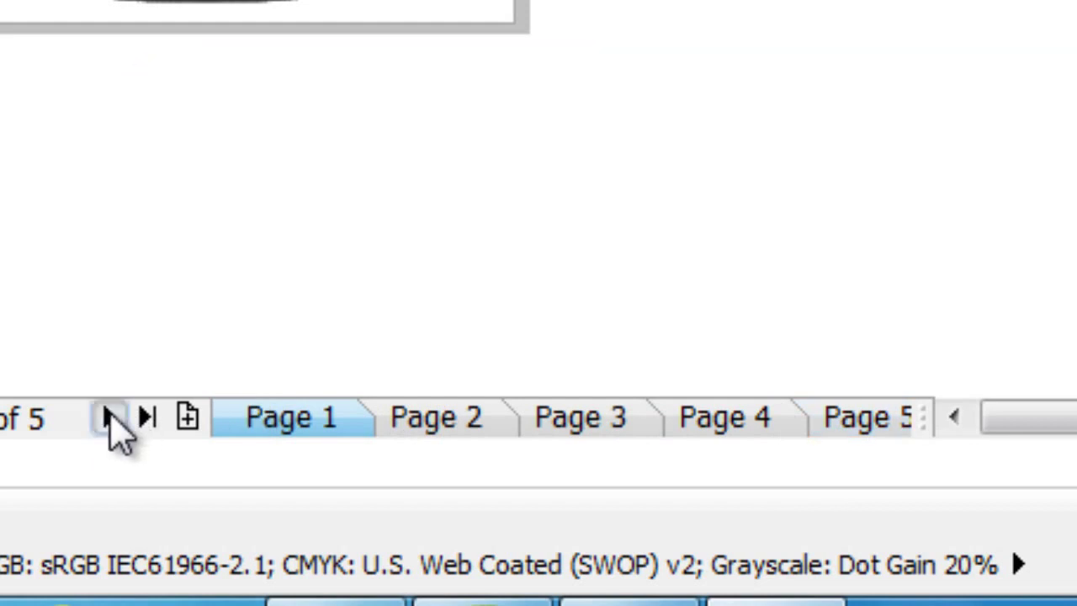
left_click(109, 417)
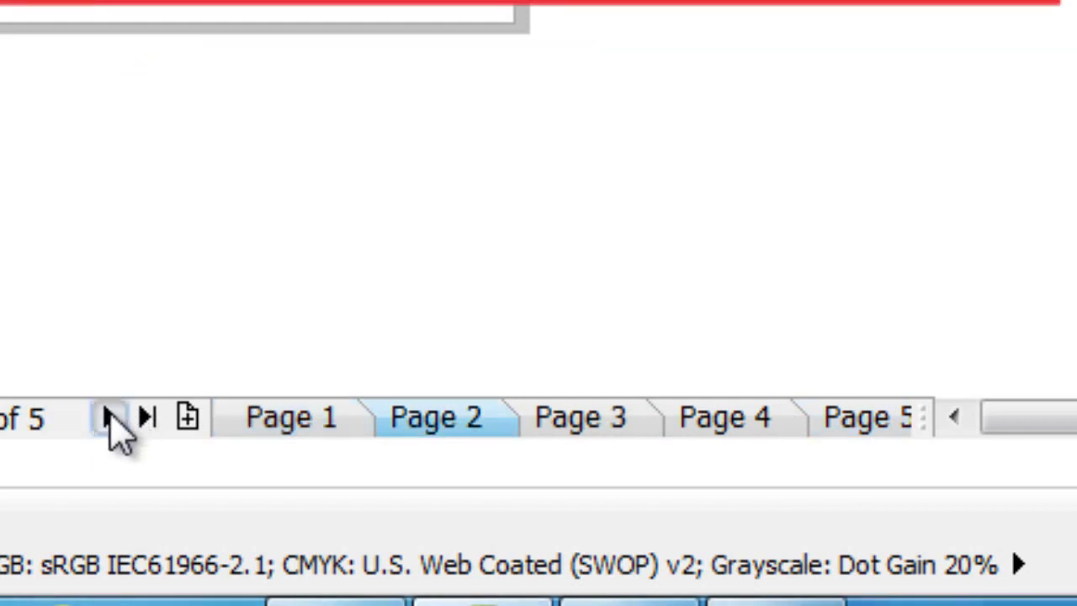
left_click(109, 417)
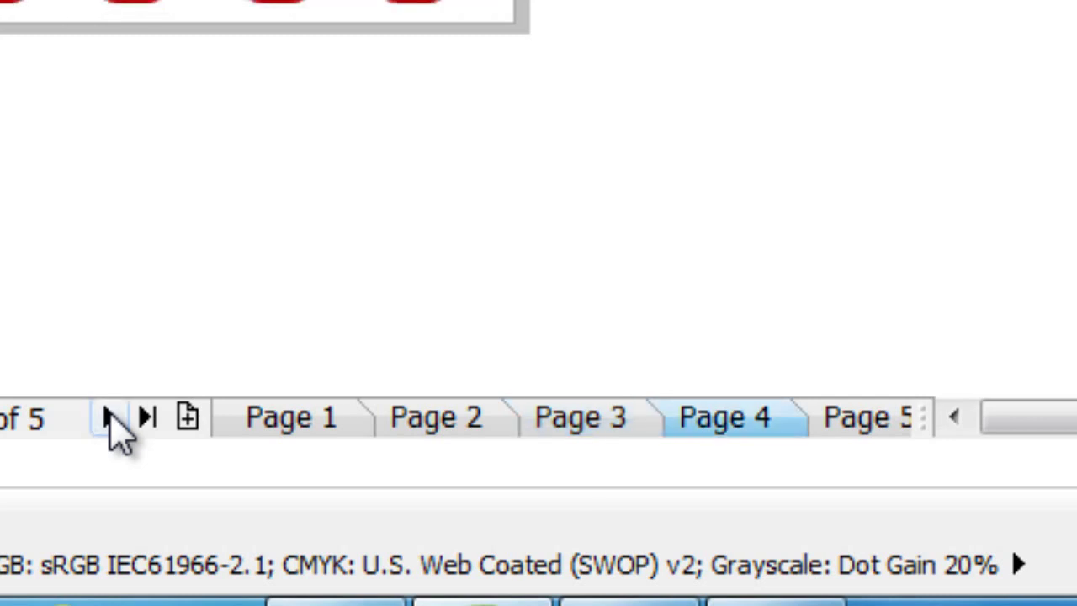
left_click(109, 417)
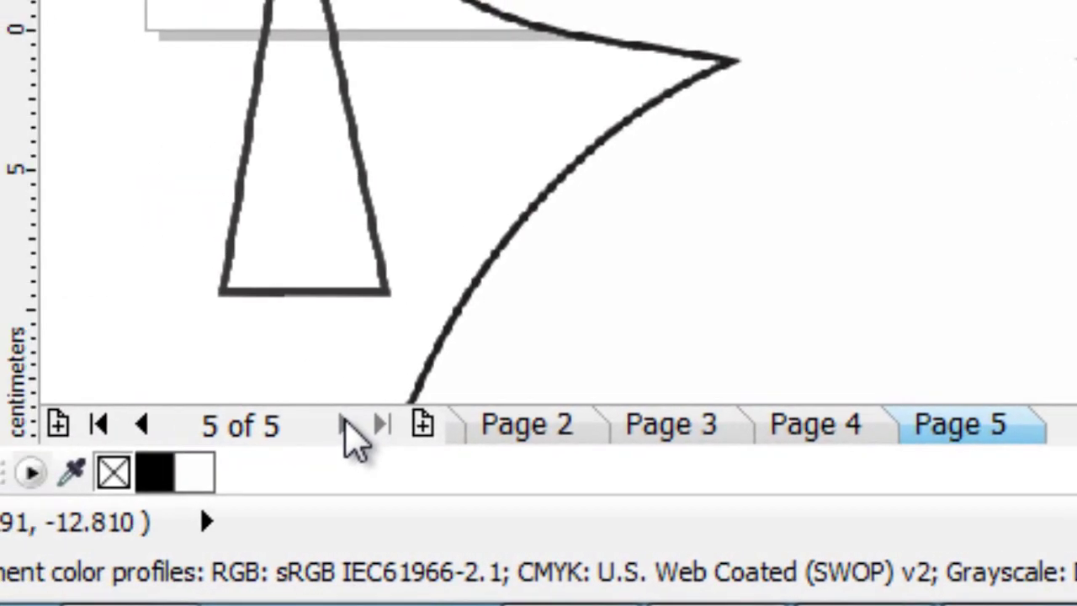
scroll(577, 42, "down", 2)
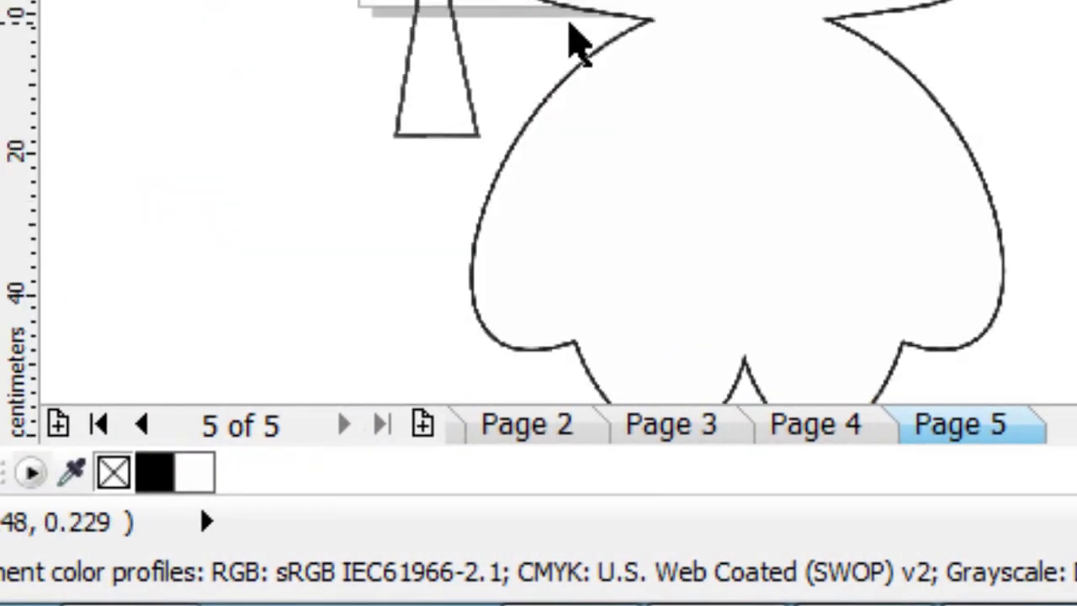
scroll(543, 84, "down", 3)
scroll(551, 106, "up", 2)
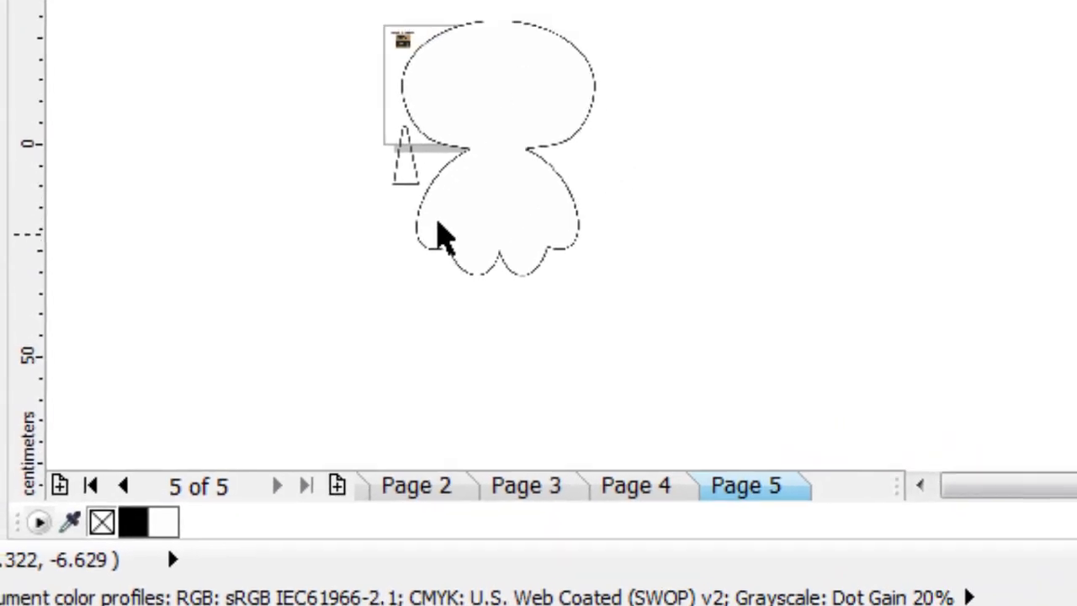
scroll(304, 392, "up", 2)
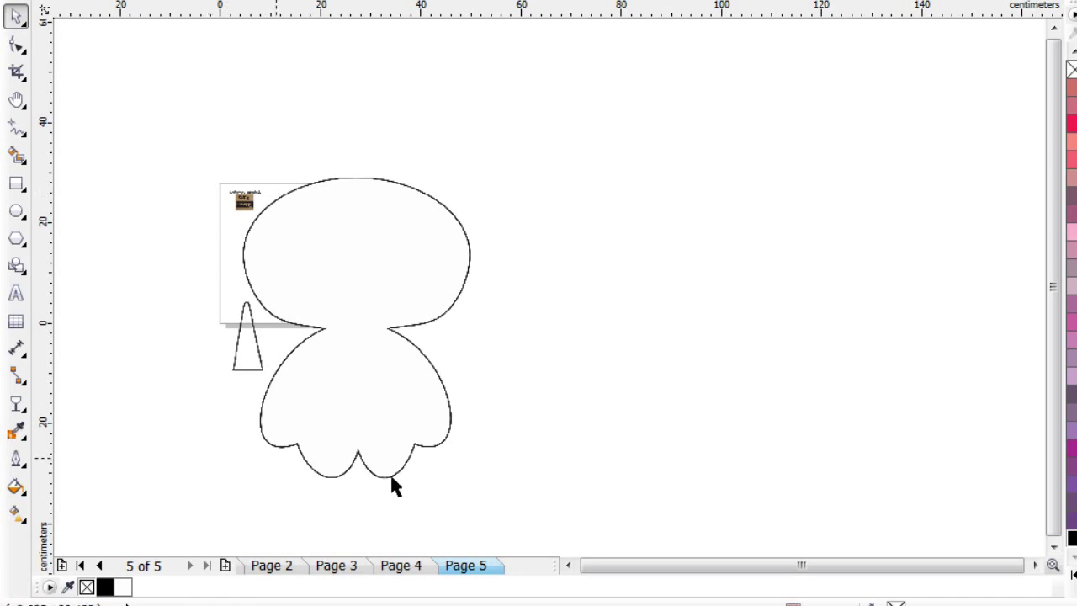
left_click(405, 566)
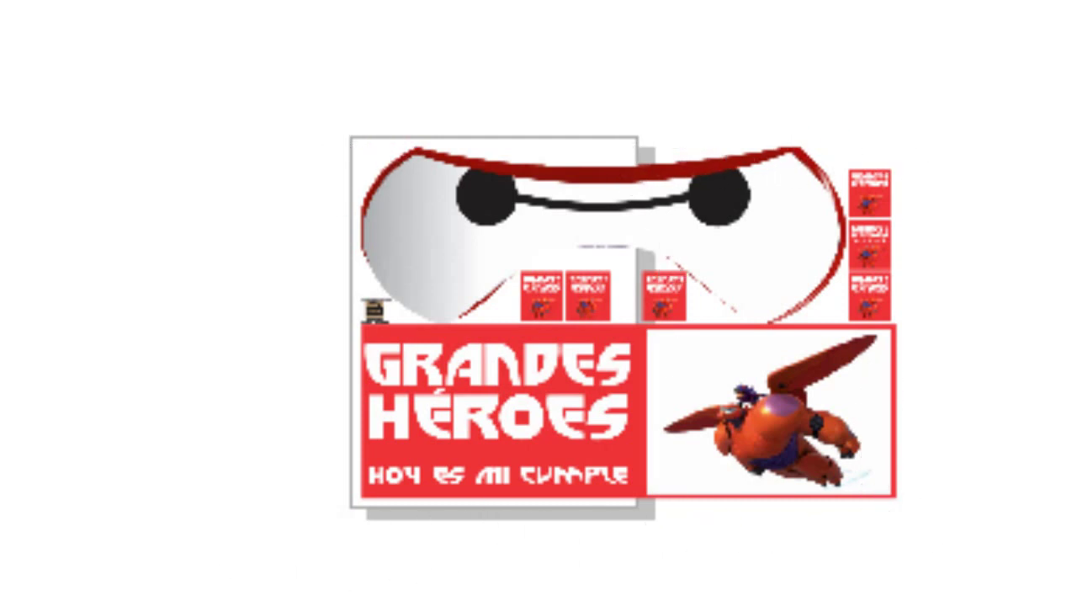
left_click(195, 515)
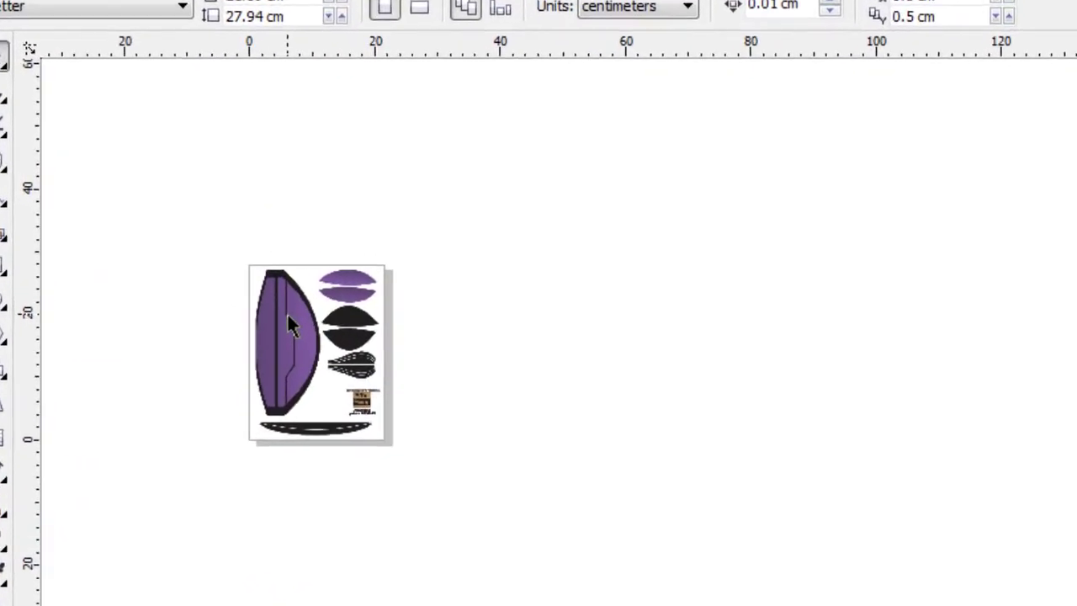
Step: Select the purple armour bitmap on page 1 and set up a print of the Selection only on the EPSON L120 Series
left_click(297, 361)
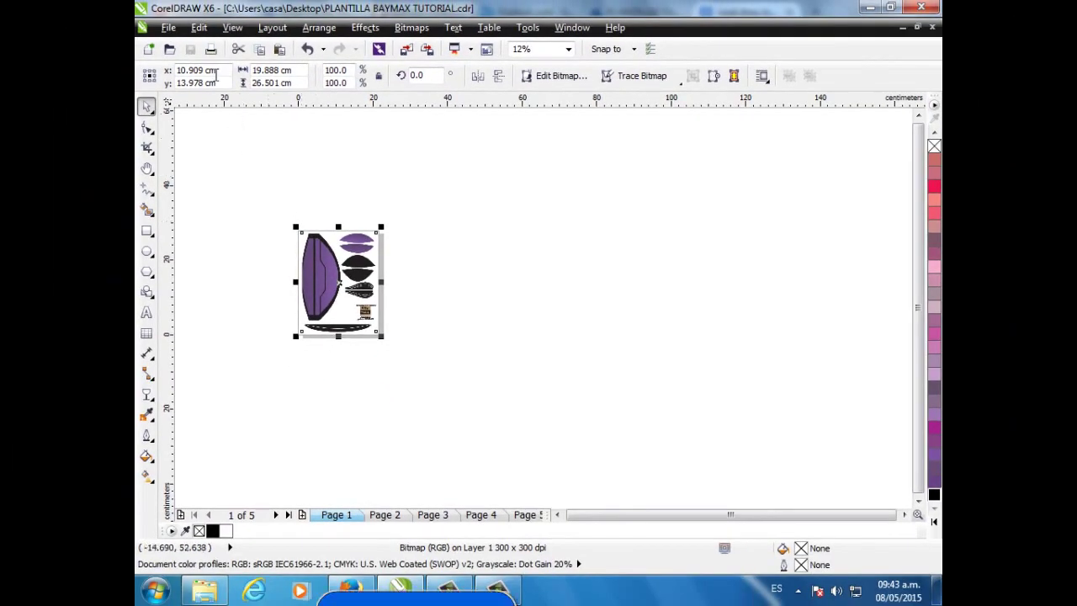
left_click(210, 50)
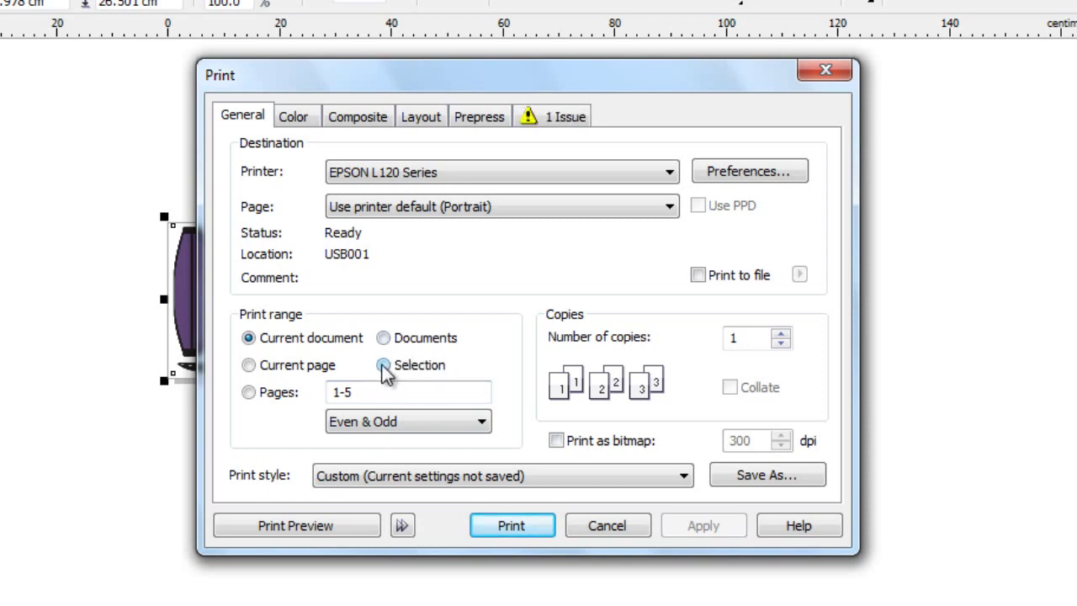
left_click(383, 367)
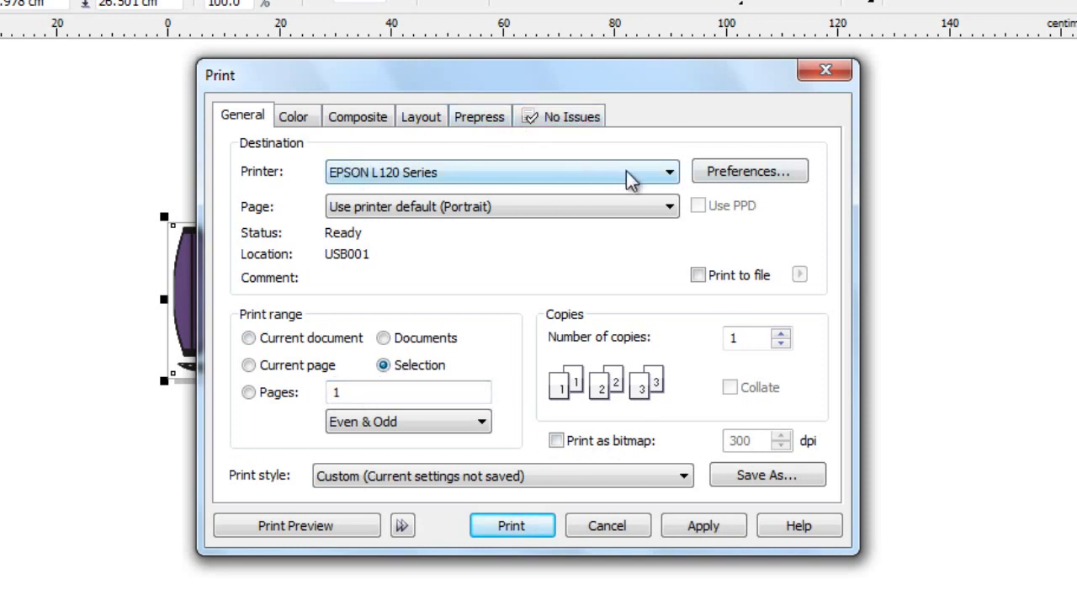
left_click(671, 173)
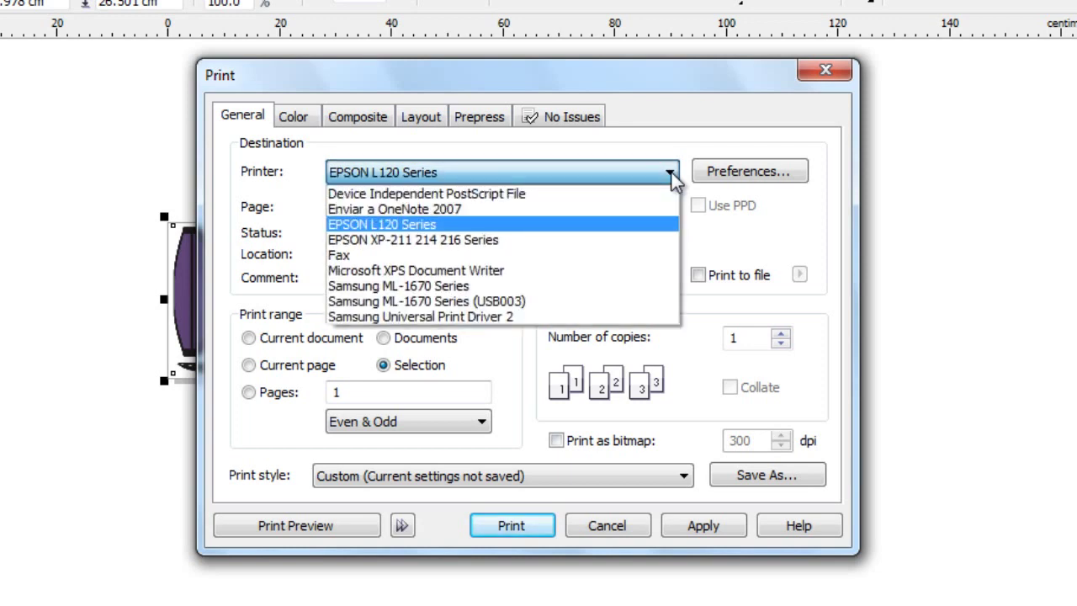
left_click(417, 228)
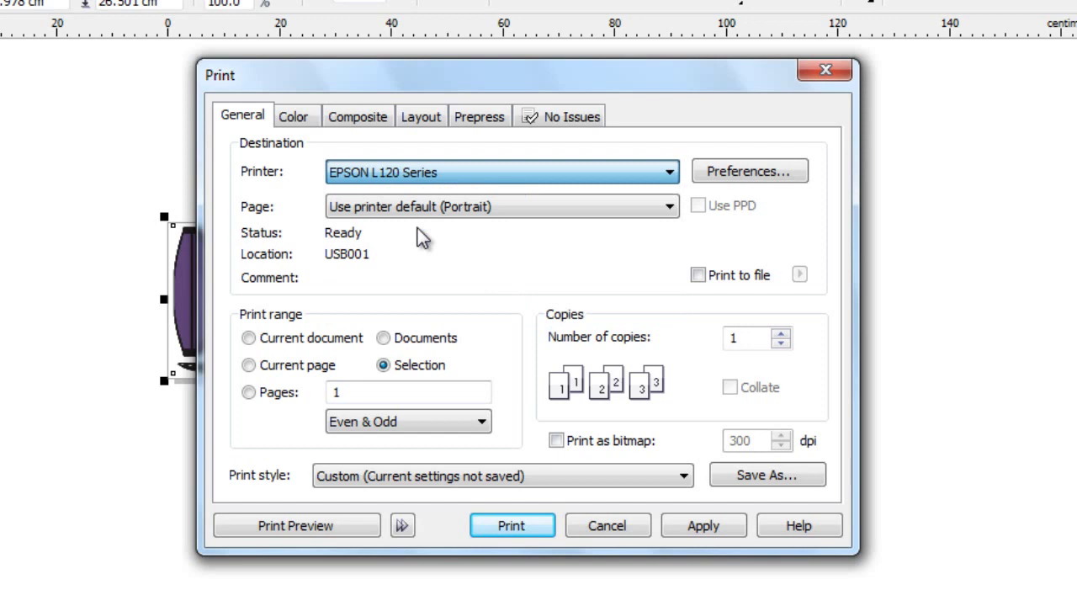
Step: Set the printer preferences to Carta (8,5 x 11 pulg.) document size and Alto quality, and apply the print settings
left_click(773, 178)
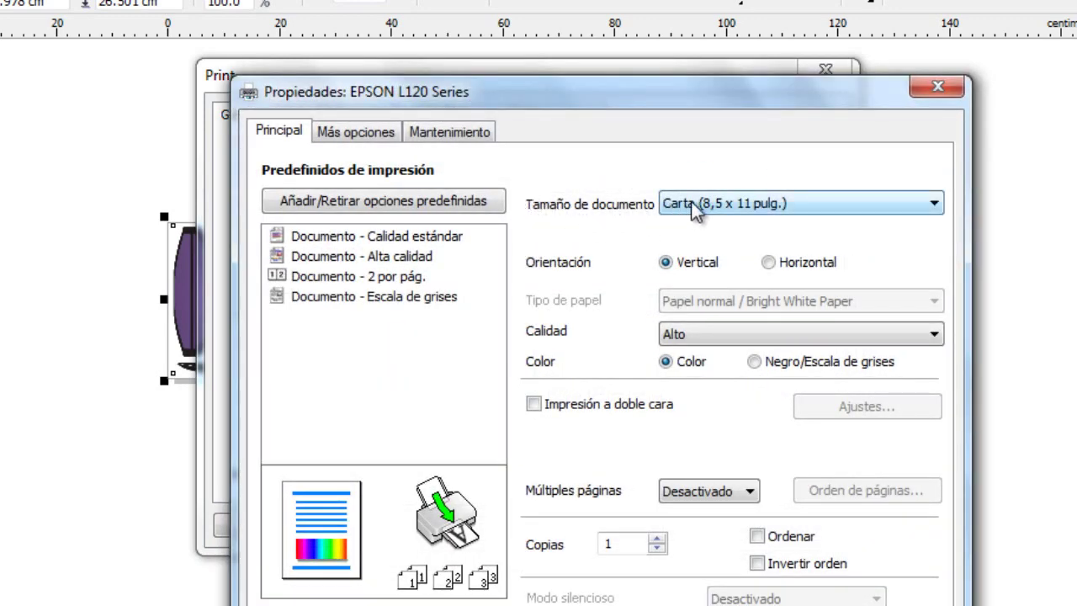
left_click(930, 202)
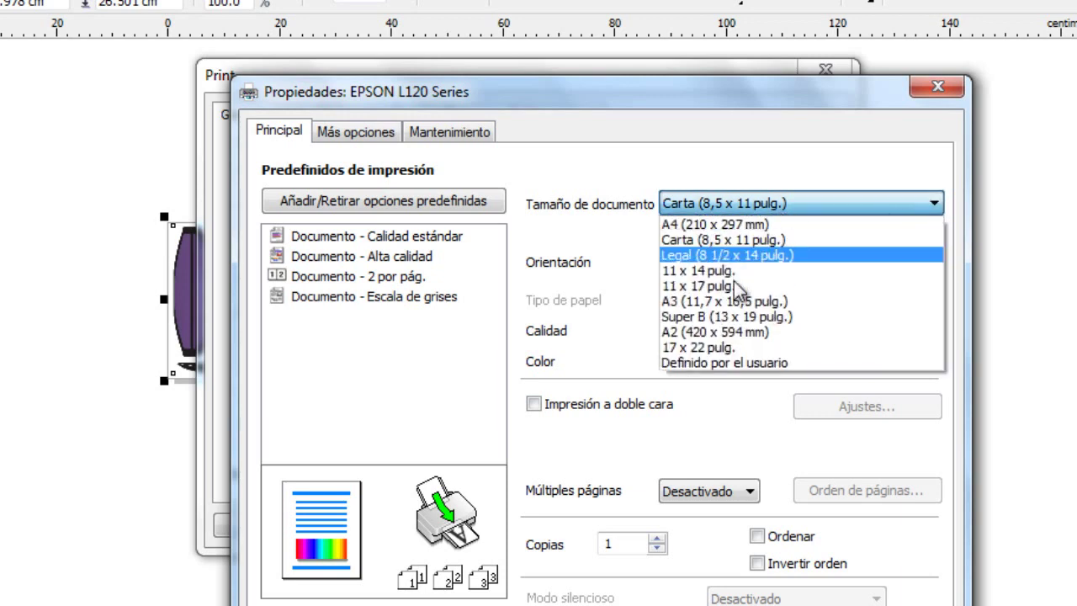
left_click(710, 241)
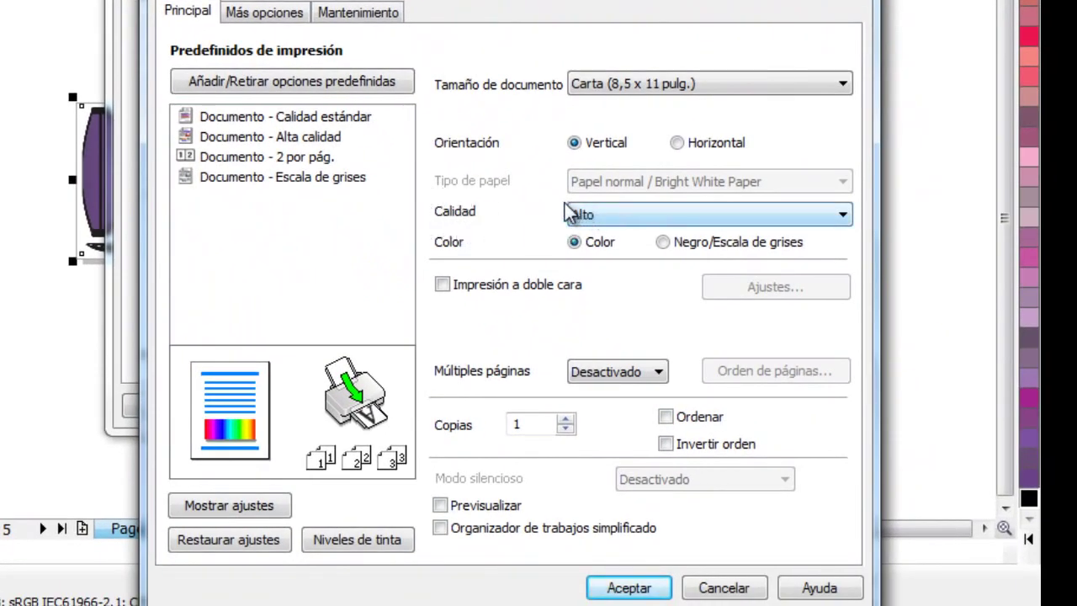
left_click(833, 223)
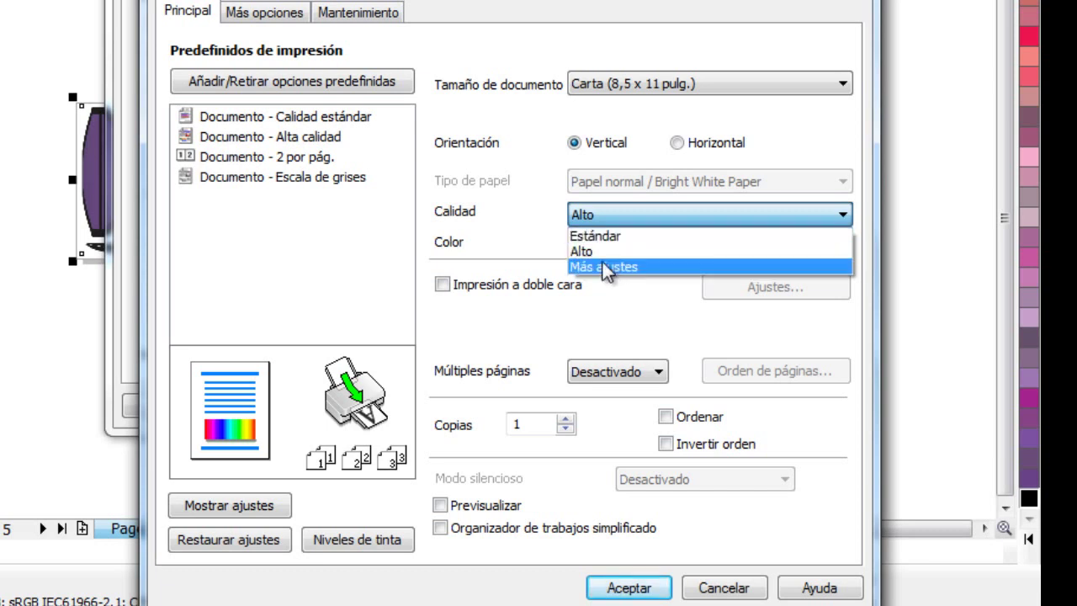
left_click(598, 250)
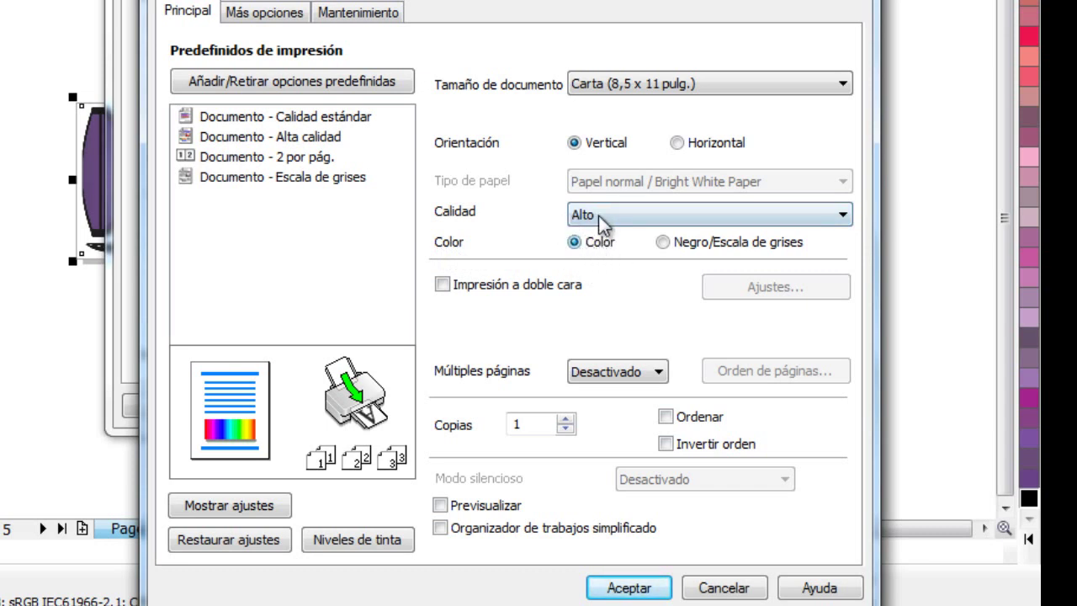
left_click(629, 588)
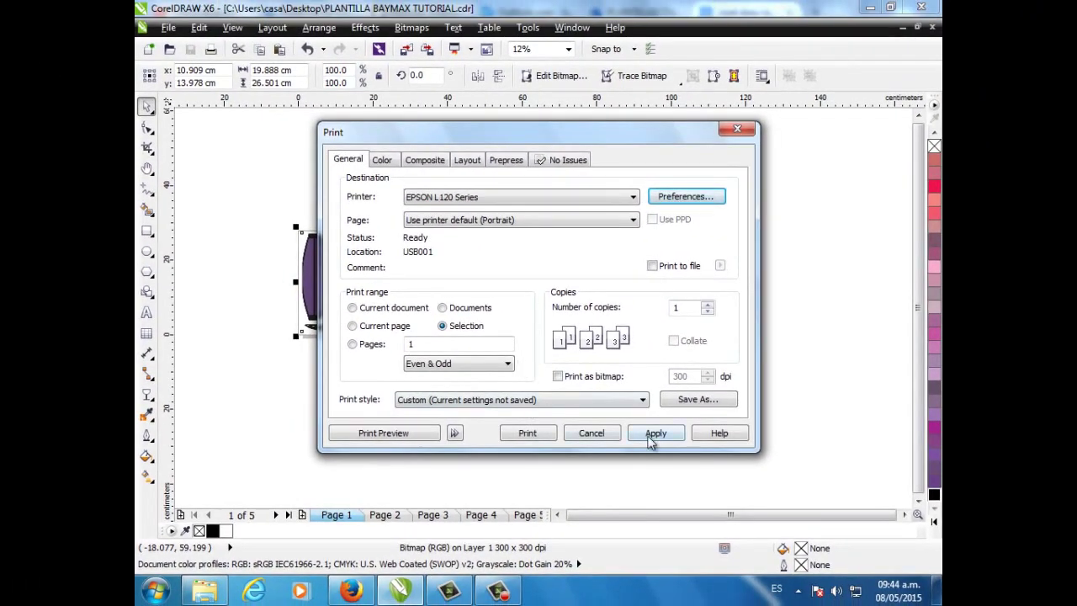
left_click(663, 438)
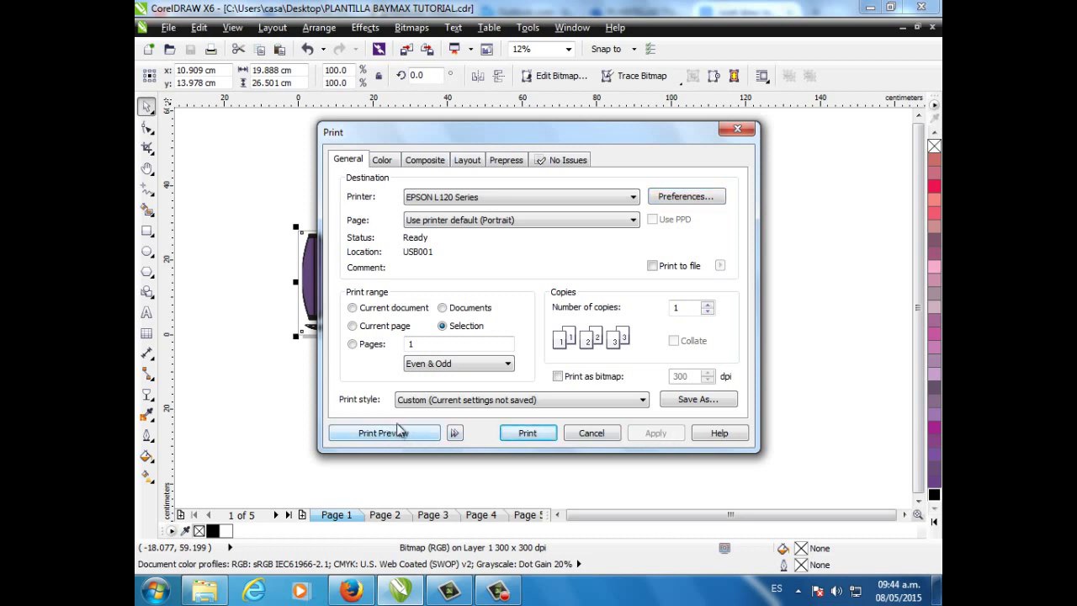
Step: Preview the armour page, send it to the printer, and return to the drawing with nothing selected
left_click(399, 438)
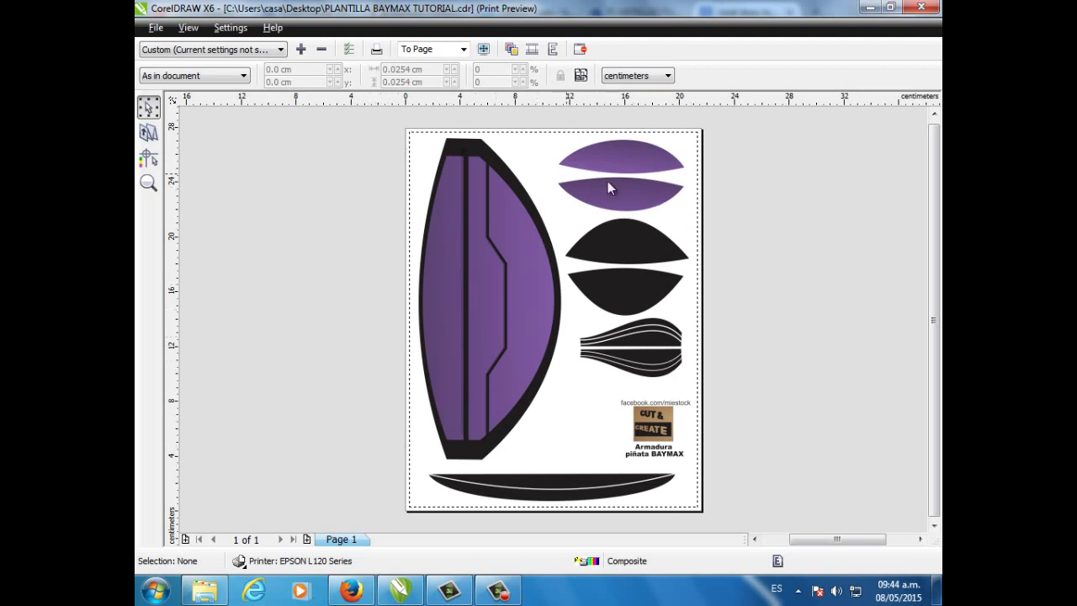
left_click(377, 53)
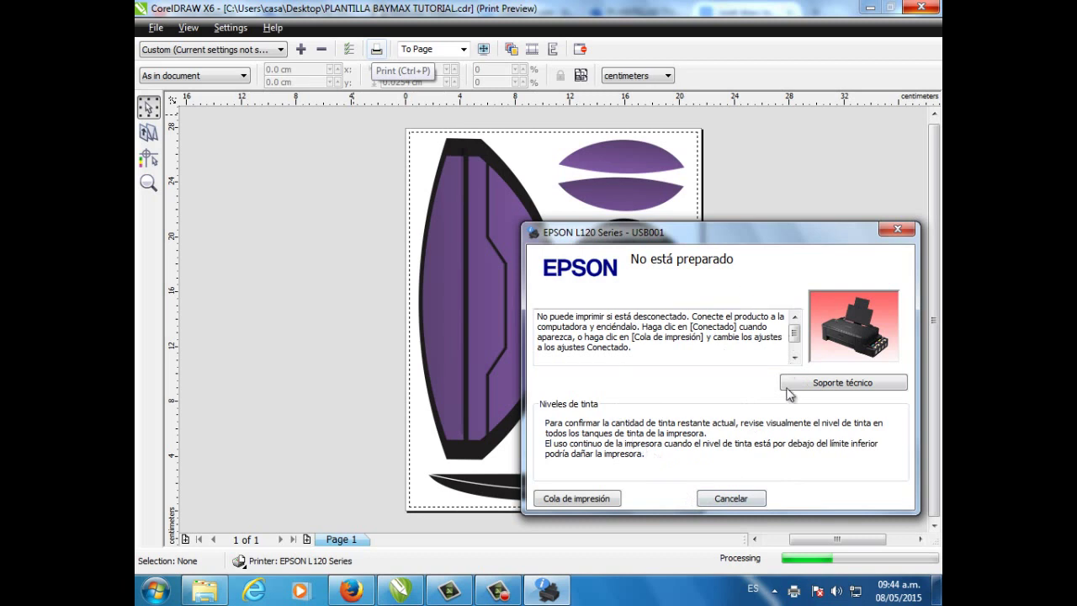
left_click(896, 229)
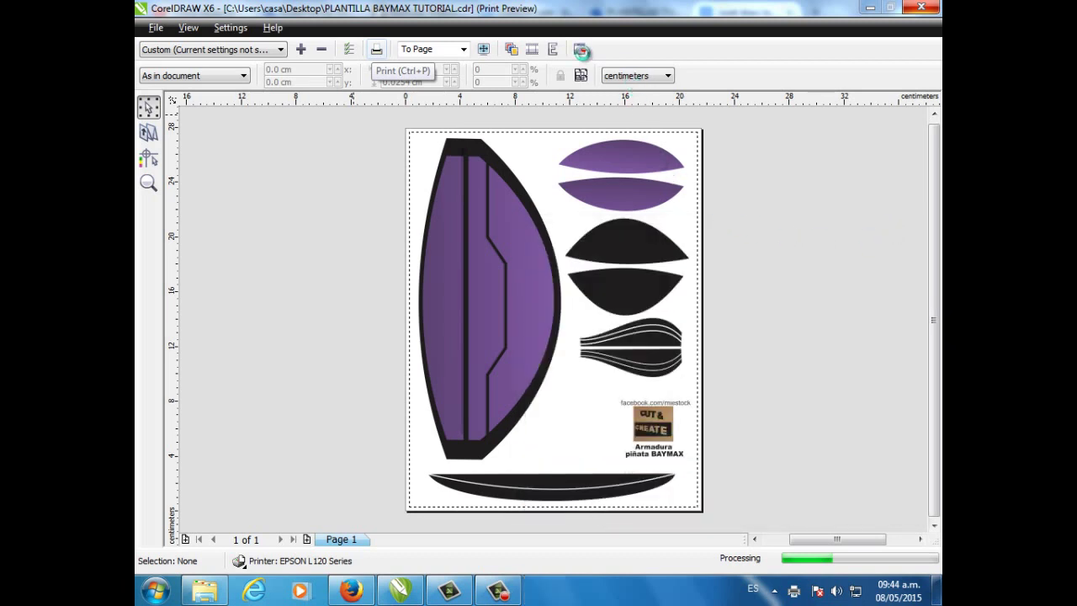
left_click(580, 50)
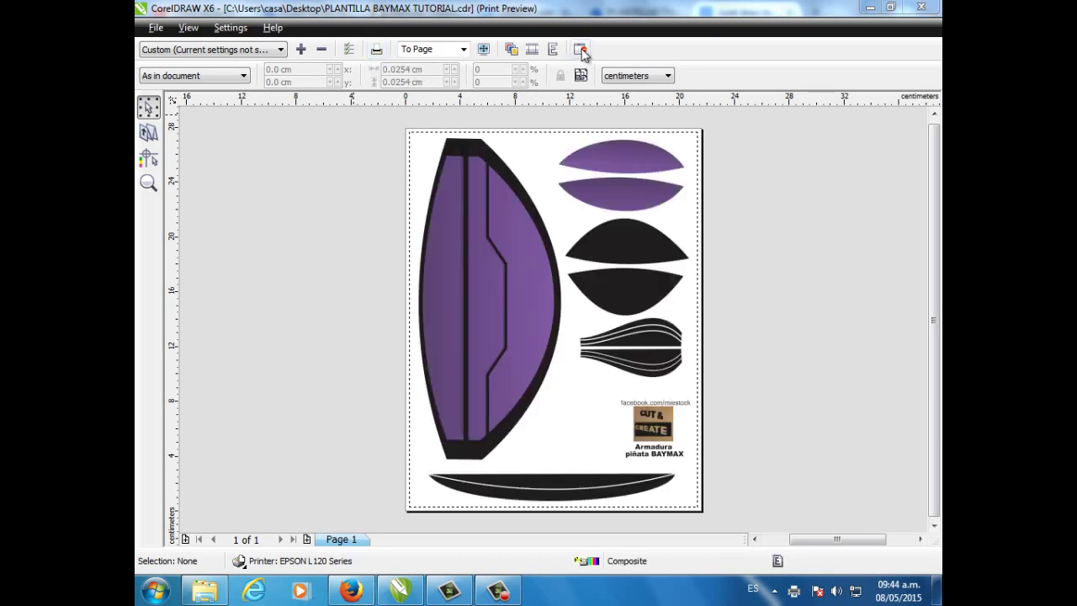
left_click(582, 52)
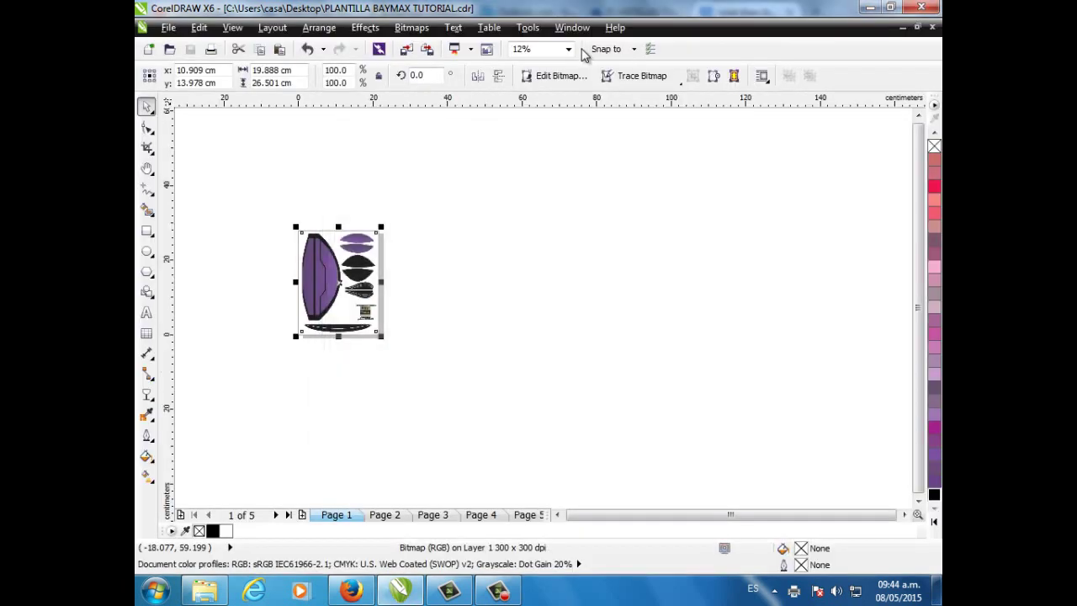
left_click(446, 260)
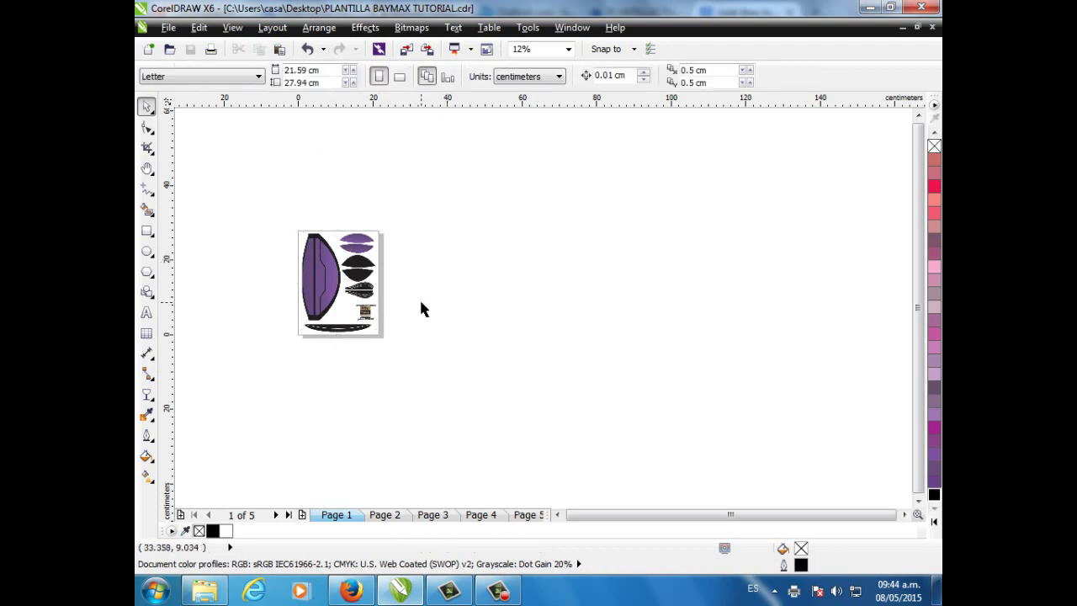
Step: Go to page 2 and select the large bitmap containing the mask and the GRANDES HÉROES banner
left_click(399, 518)
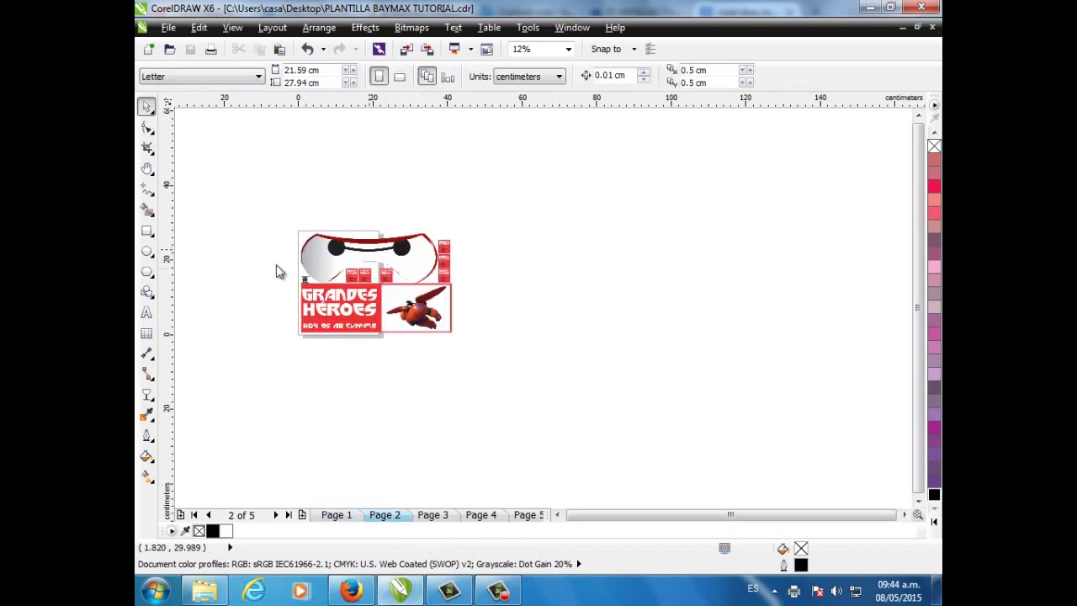
left_click(146, 167)
left_click_drag(235, 219, 399, 243)
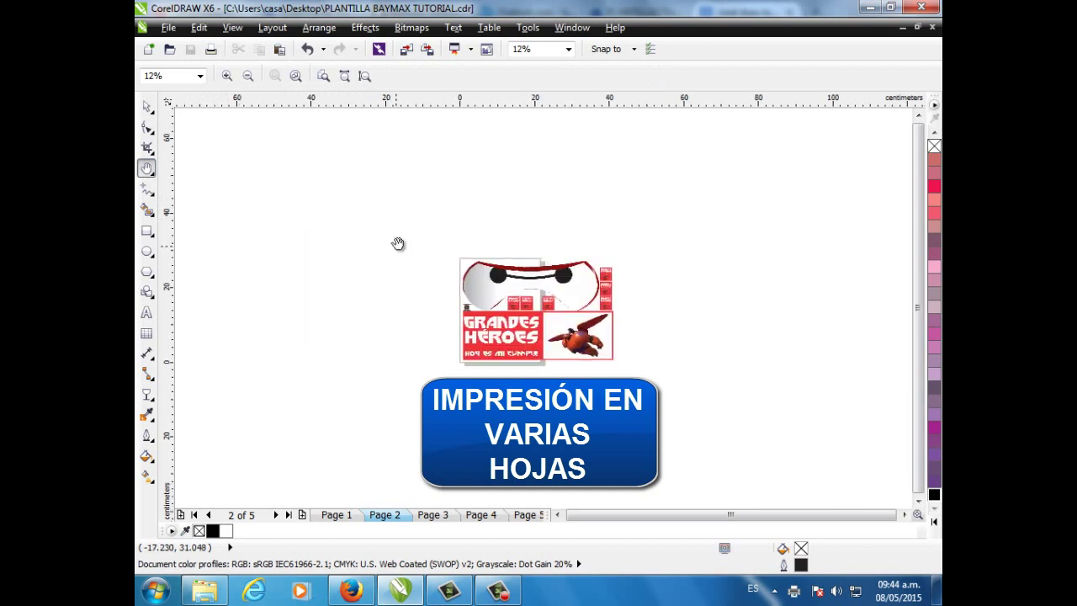
left_click(149, 172)
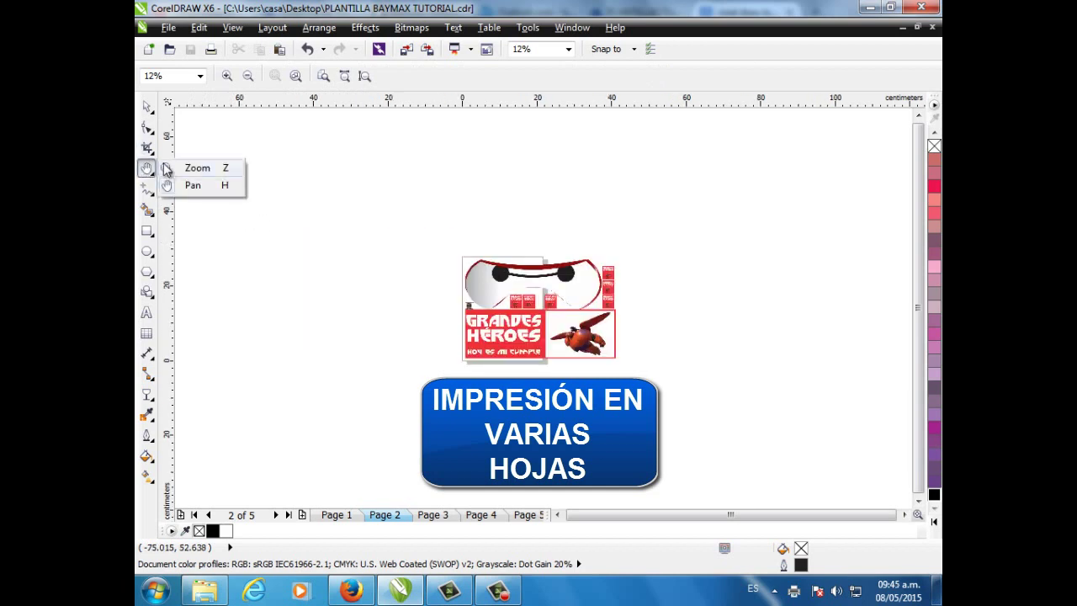
left_click_drag(445, 238, 665, 380)
key("space")
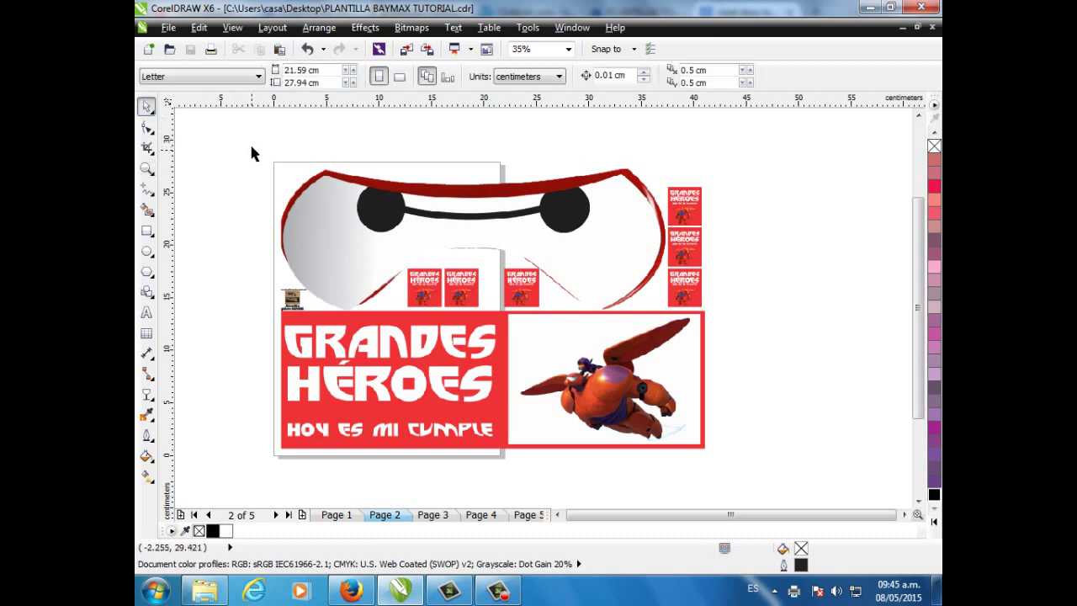
left_click(316, 192)
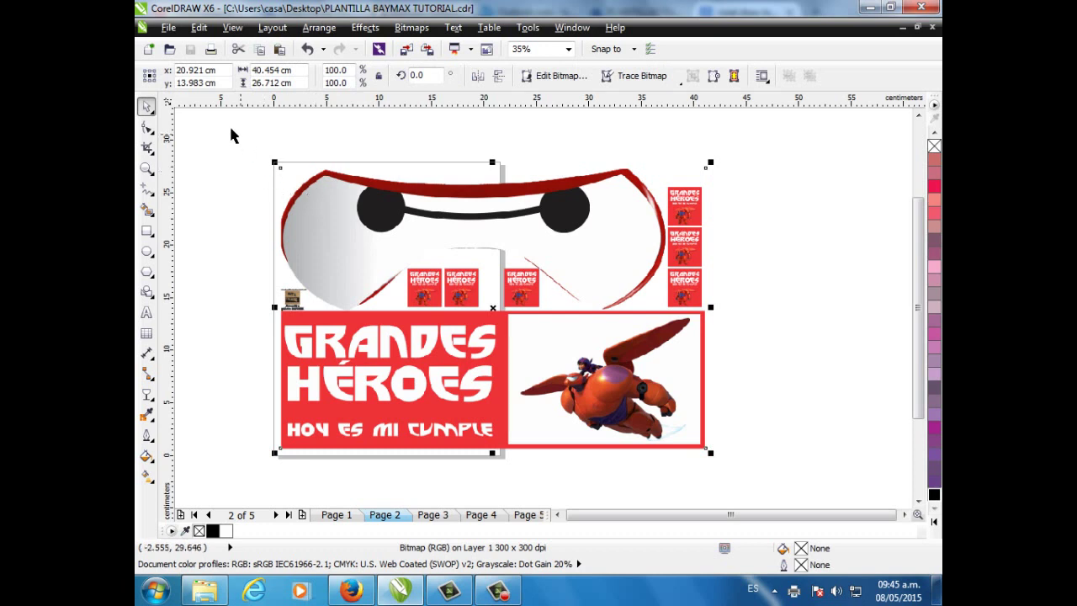
Step: Set up a print of the Selection only, confirm the printer preferences with Carta (8,5 x 11 pulg.) size and Alto quality, and apply
left_click(212, 49)
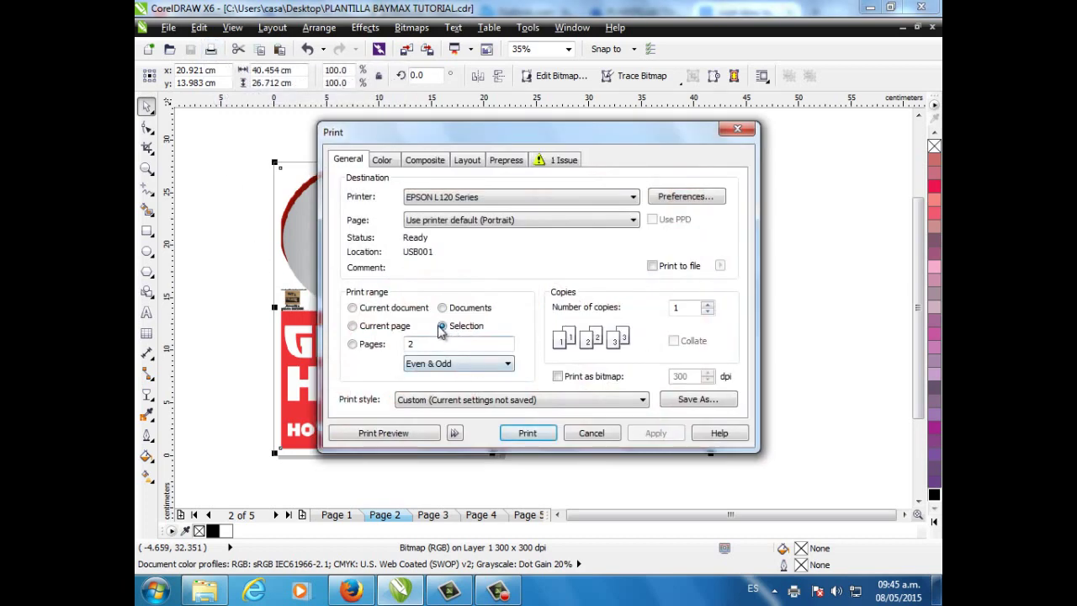
left_click(442, 326)
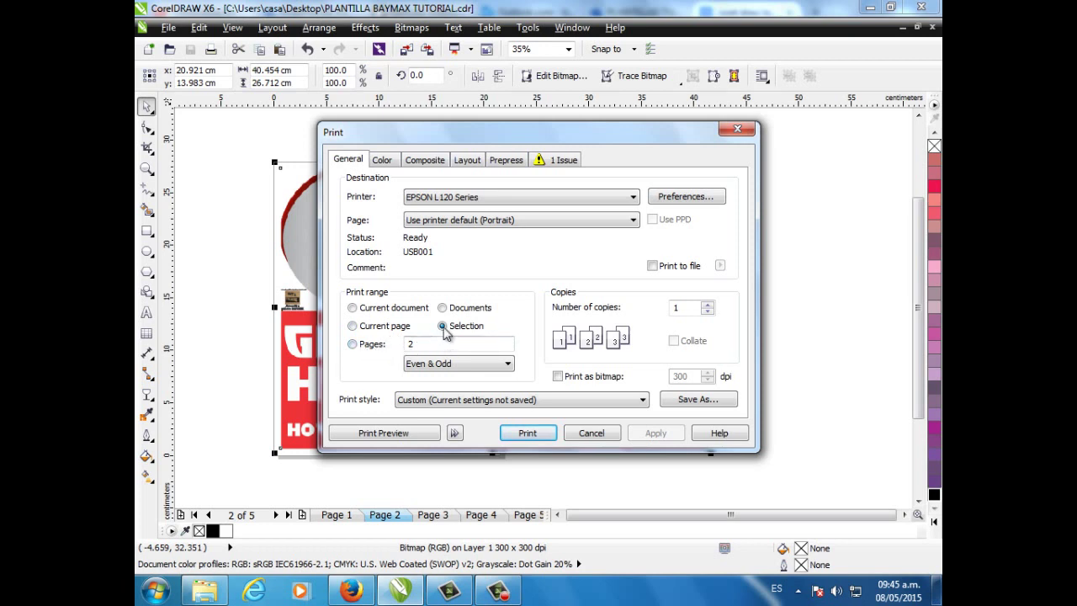
left_click(682, 196)
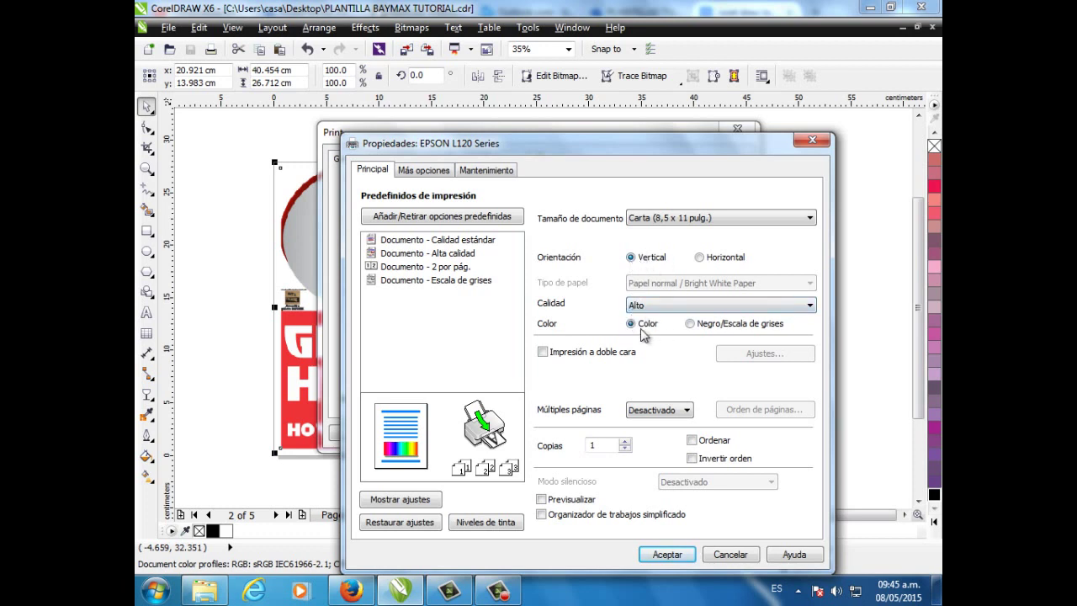
left_click(667, 554)
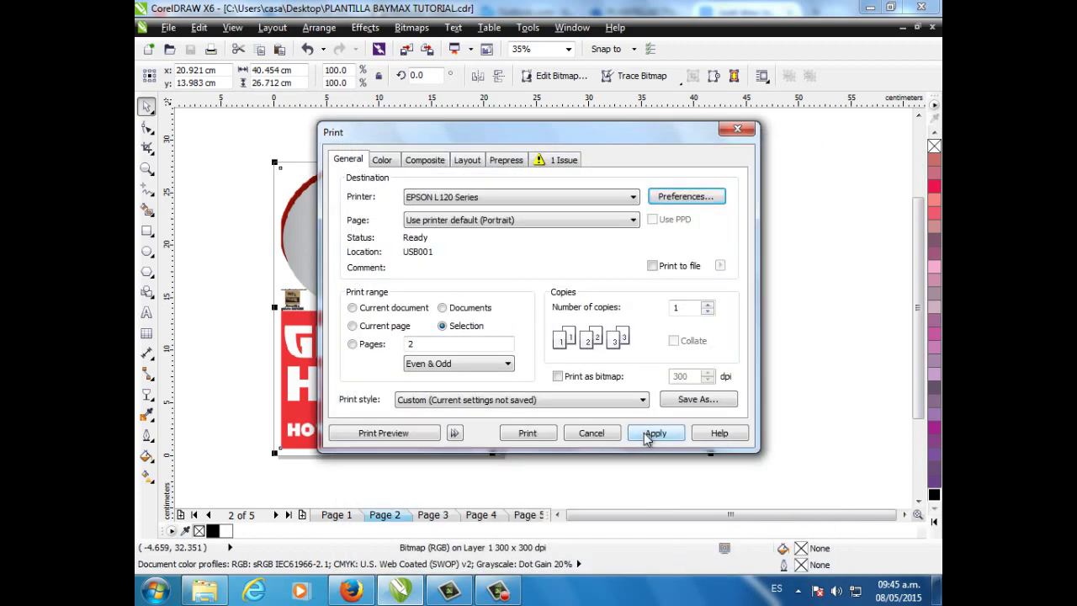
left_click(647, 436)
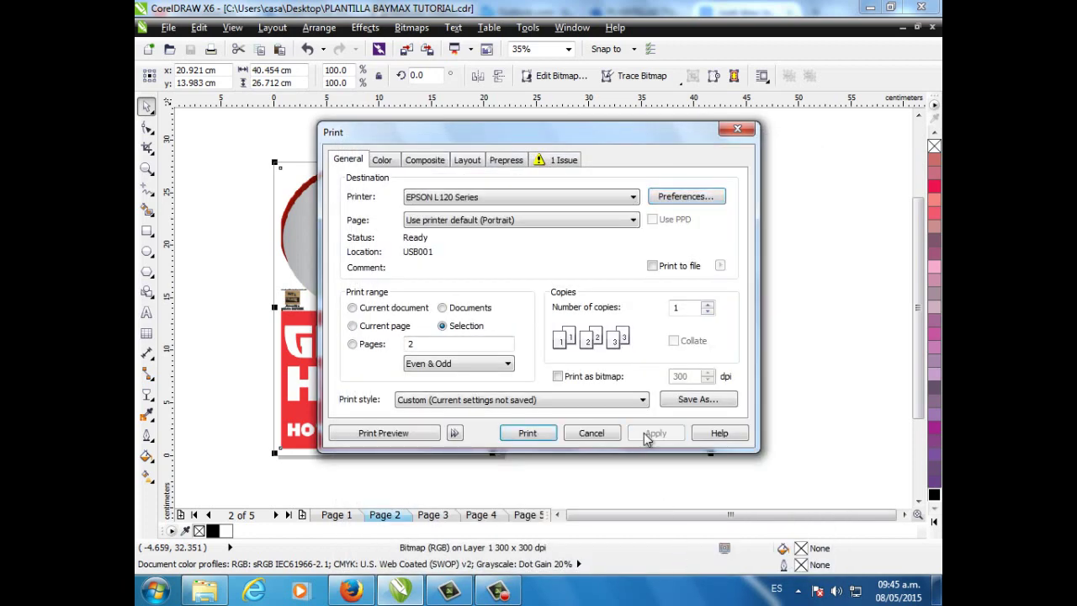
Step: Preview the page 2 artwork as tiled pages and move it to about x 0.83 cm, y 27.24 cm so it fits on two sheets
left_click(385, 432)
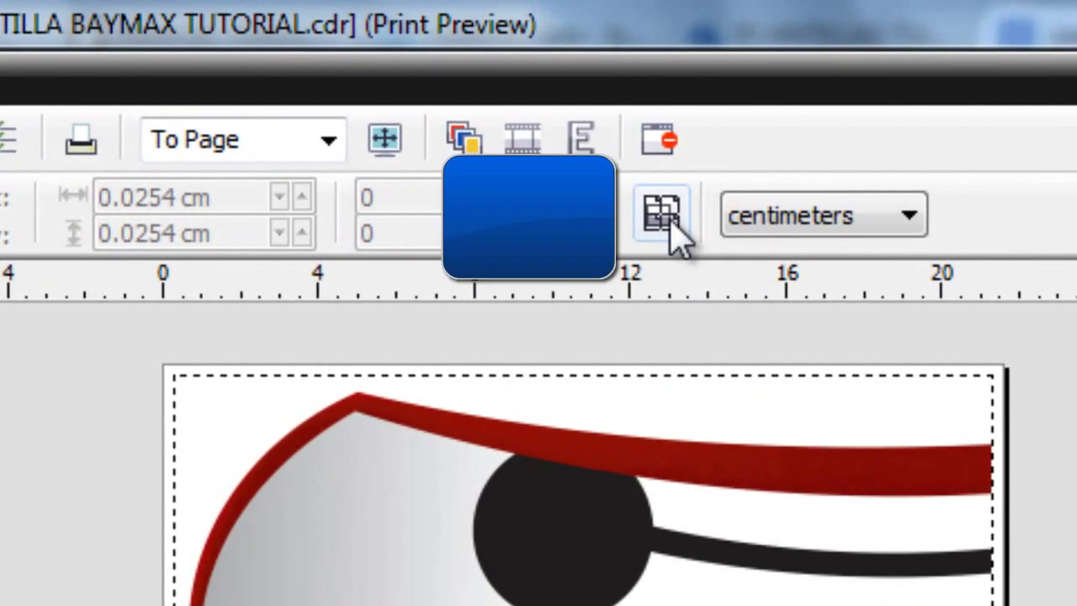
left_click(647, 215)
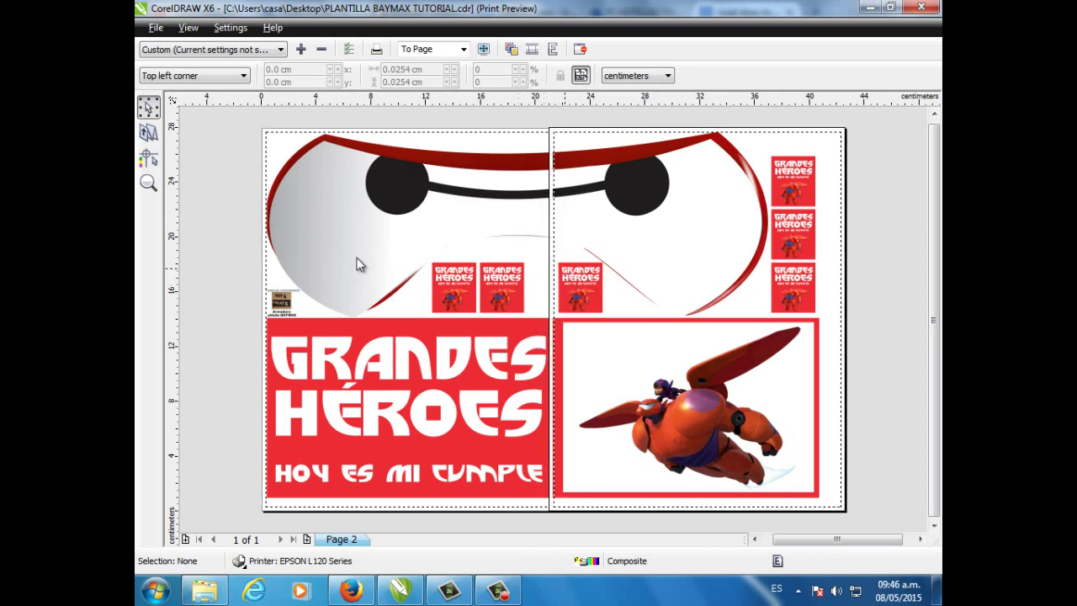
left_click(293, 234)
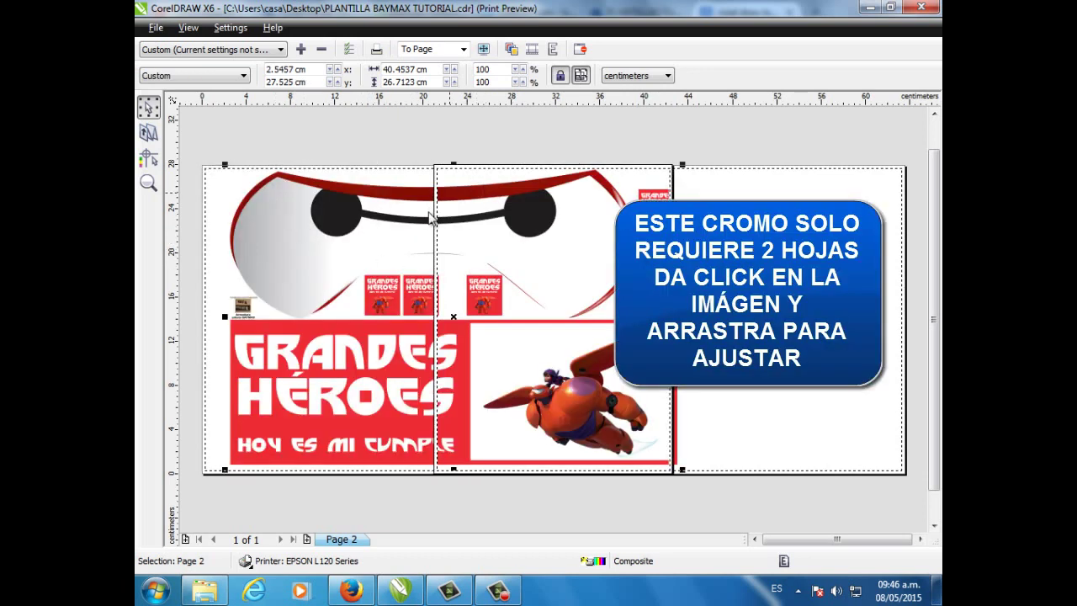
left_click(596, 204)
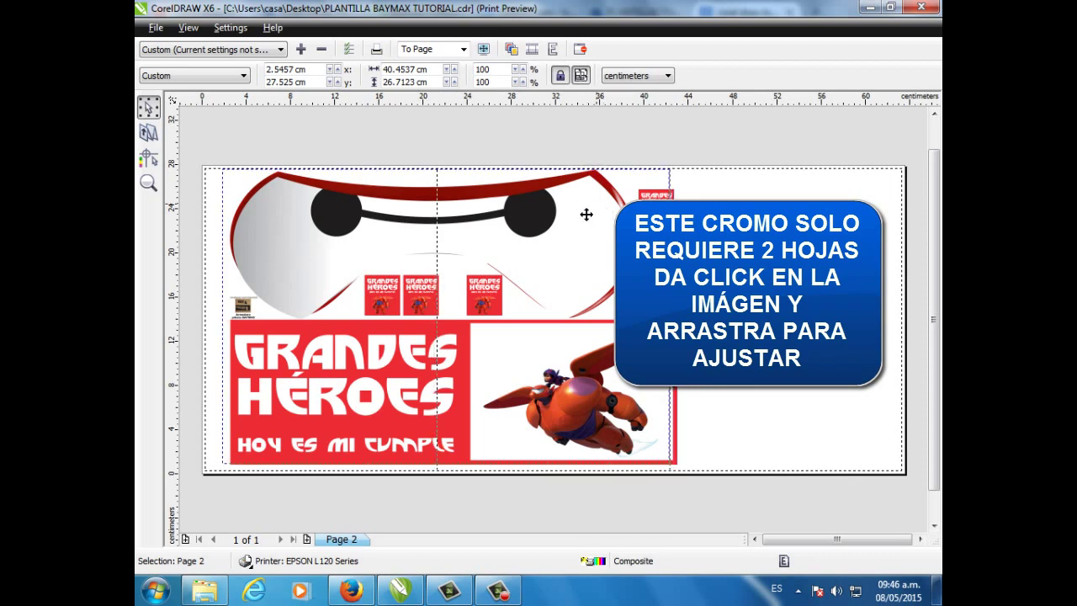
left_click_drag(587, 214, 584, 207)
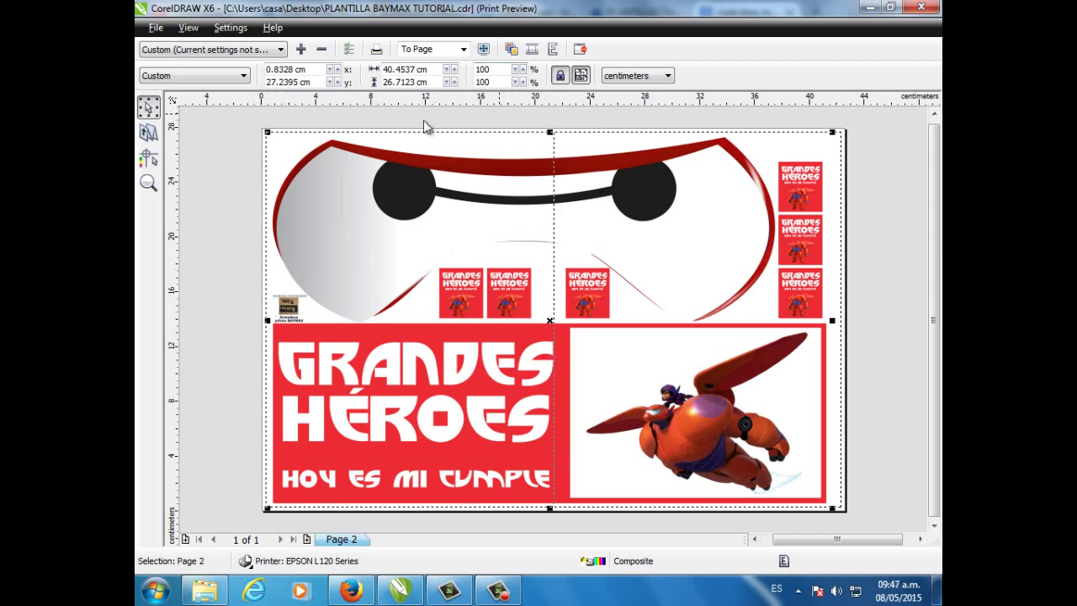
Step: Send the tiled page 2 artwork to the printer, dismiss the printer status window, and return to the drawing
left_click(376, 52)
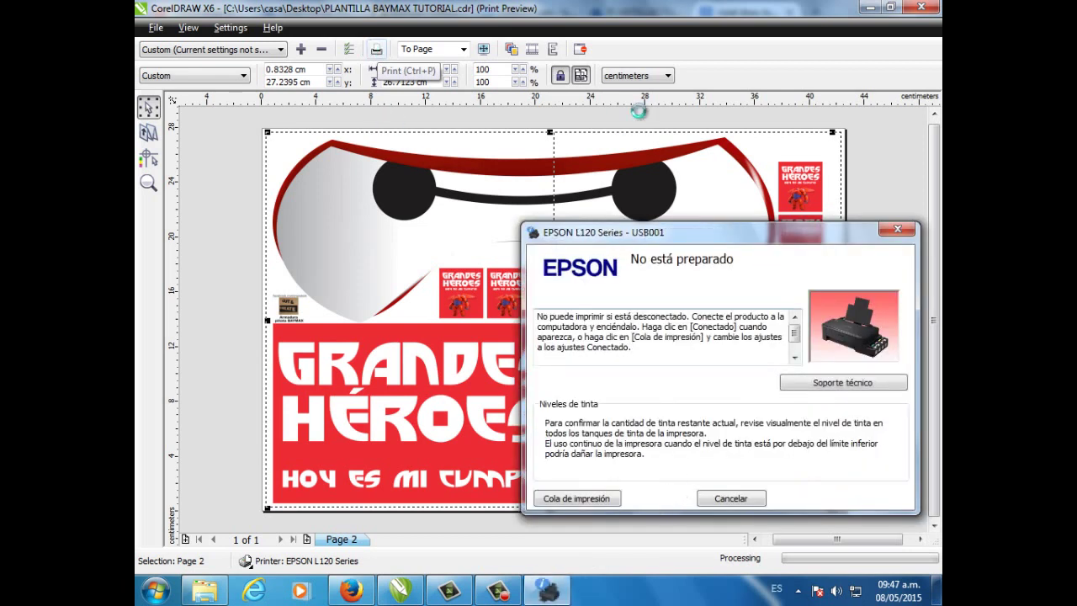
left_click(899, 231)
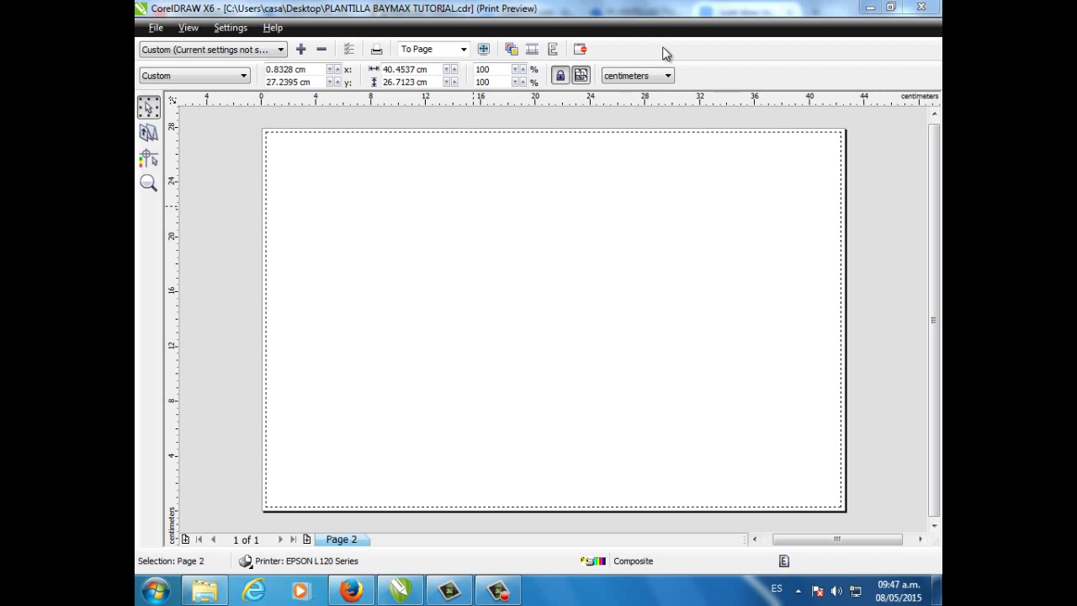
left_click(579, 50)
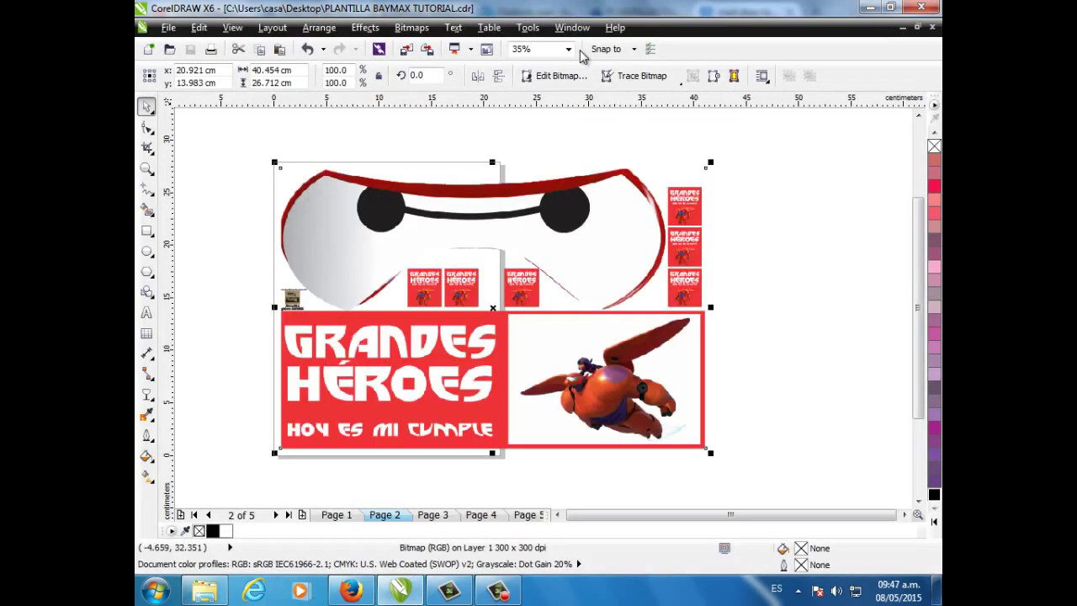
Step: Go to page 5 and select the large bitmap containing the head and body outline
left_click(526, 514)
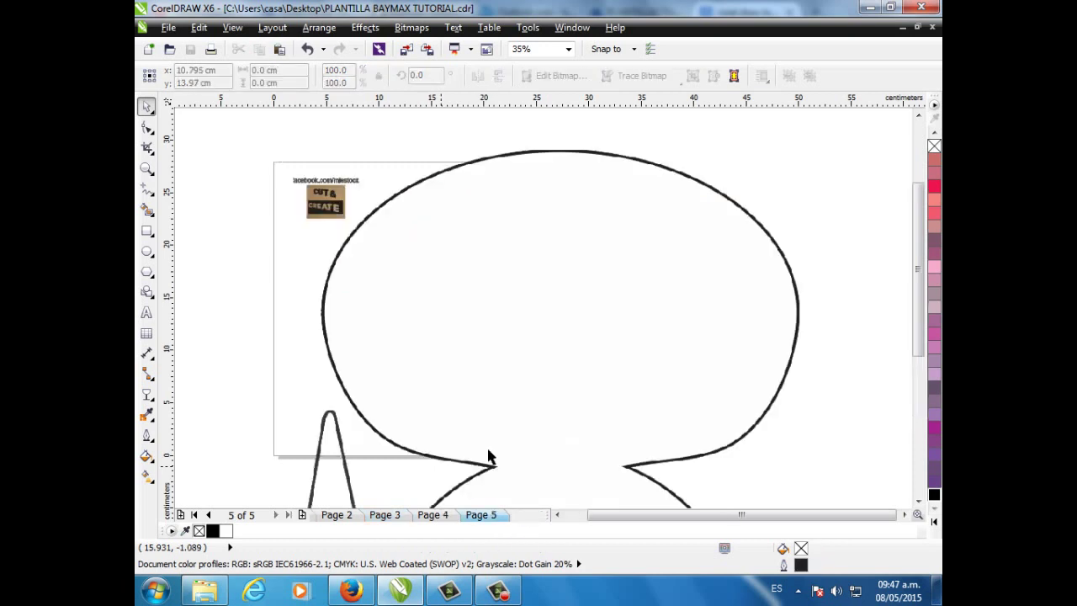
scroll(515, 348, "down", 2)
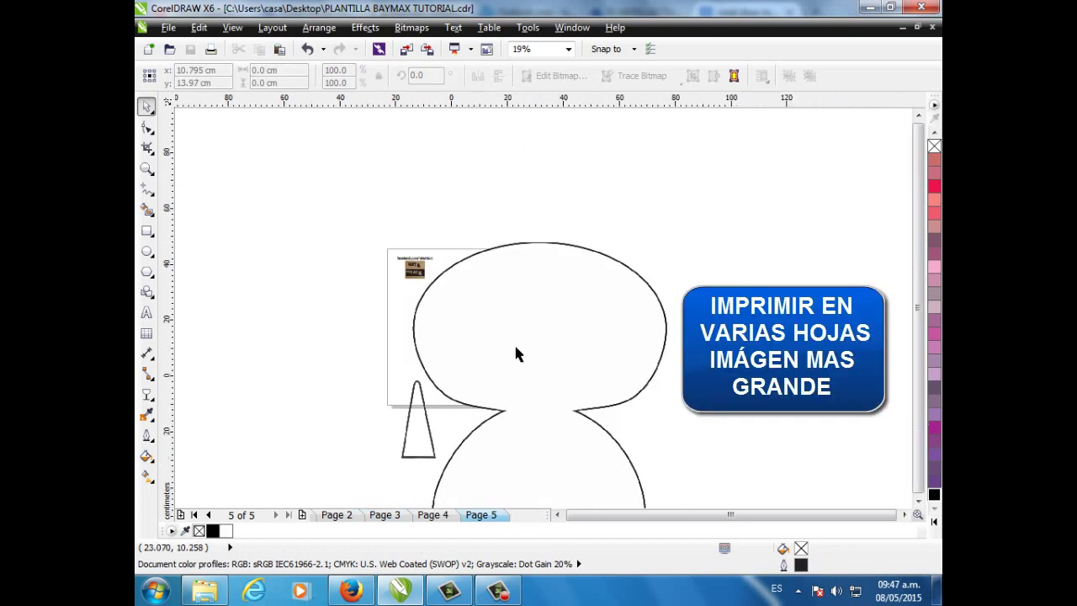
scroll(515, 348, "down", 2)
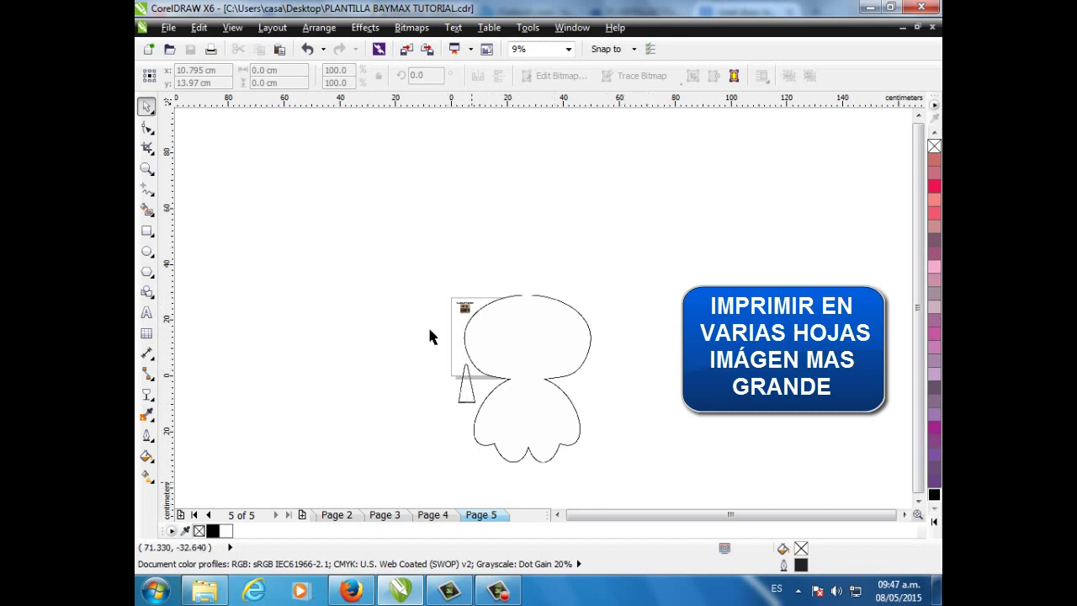
left_click_drag(436, 264, 679, 487)
left_click(501, 315)
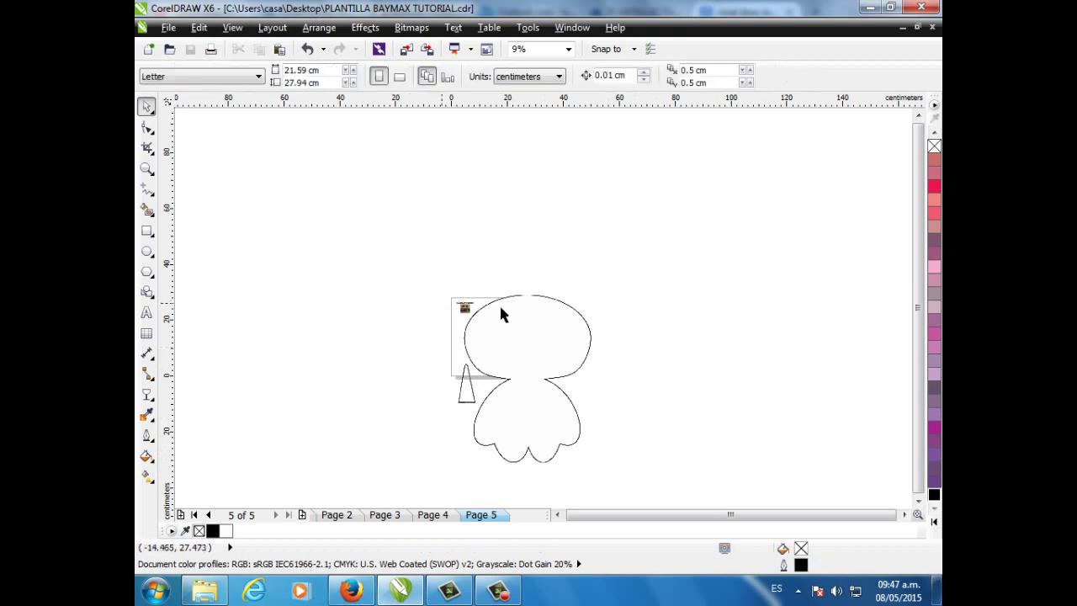
left_click(500, 310)
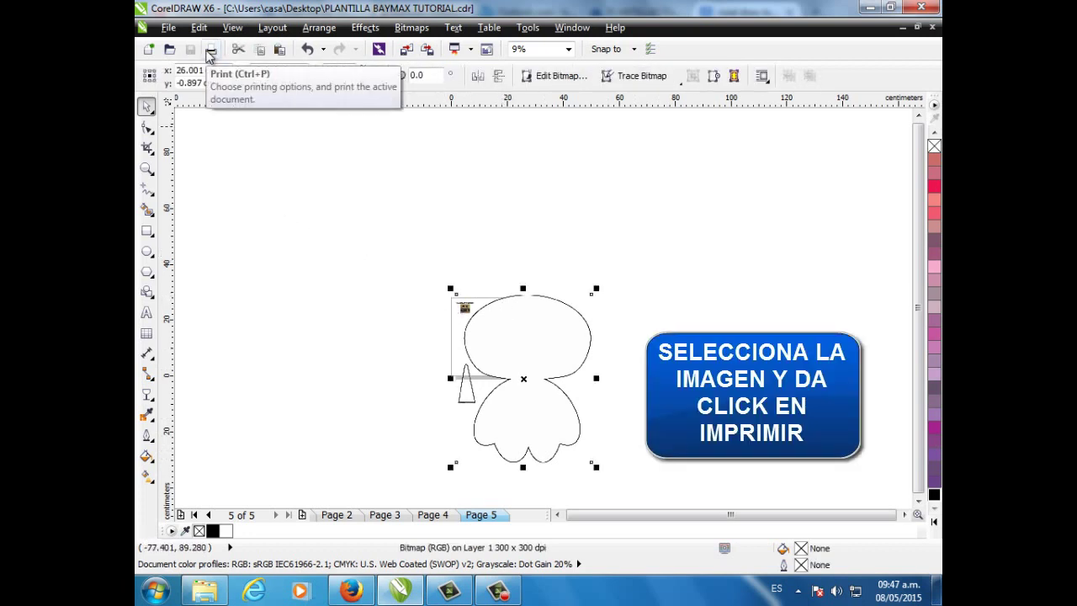
Step: Set up a print of the selected page 5 outline, accepting the printer preferences with Carta (8,5 x 11 pulg.) size and Alto quality
left_click(210, 51)
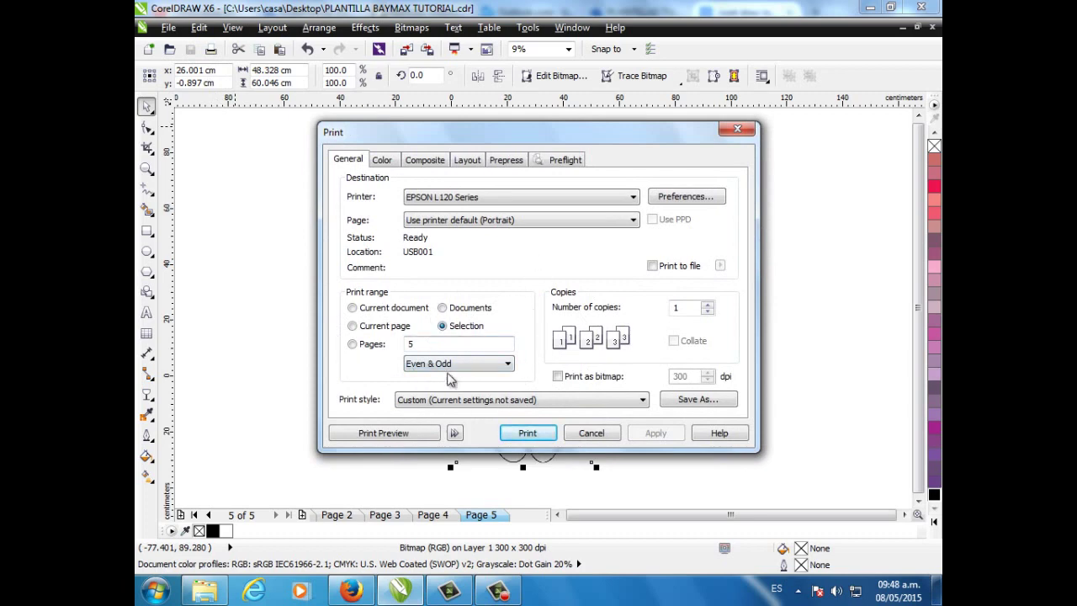
left_click(686, 199)
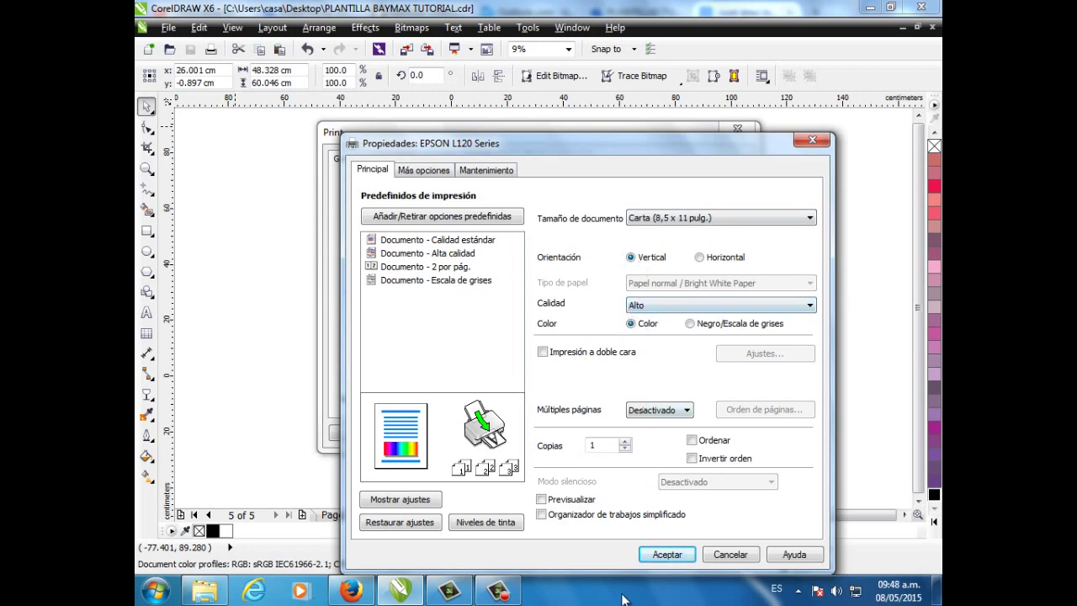
left_click(673, 555)
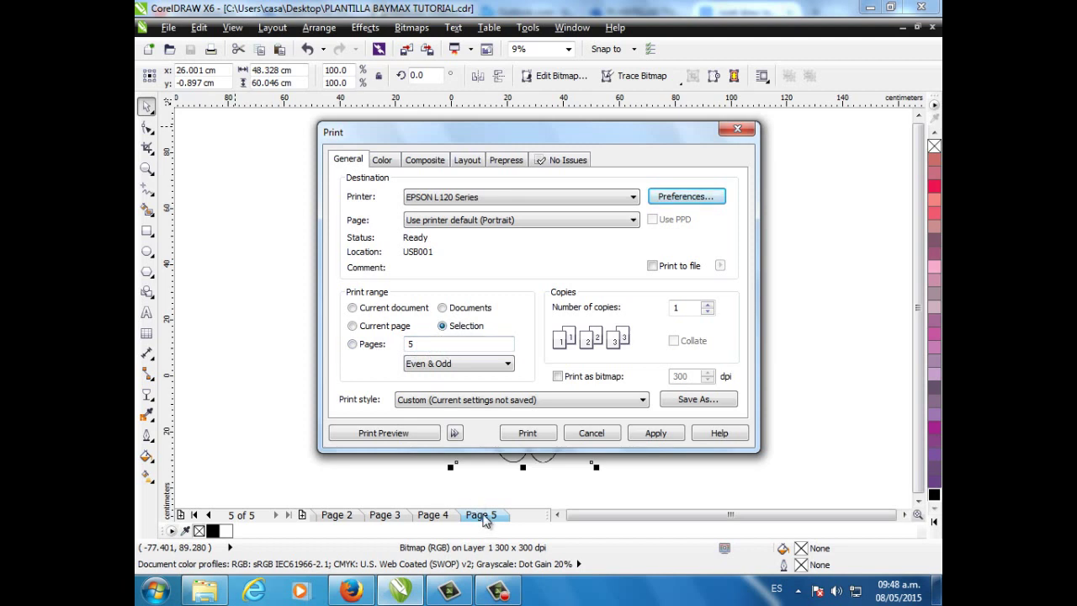
left_click(613, 226)
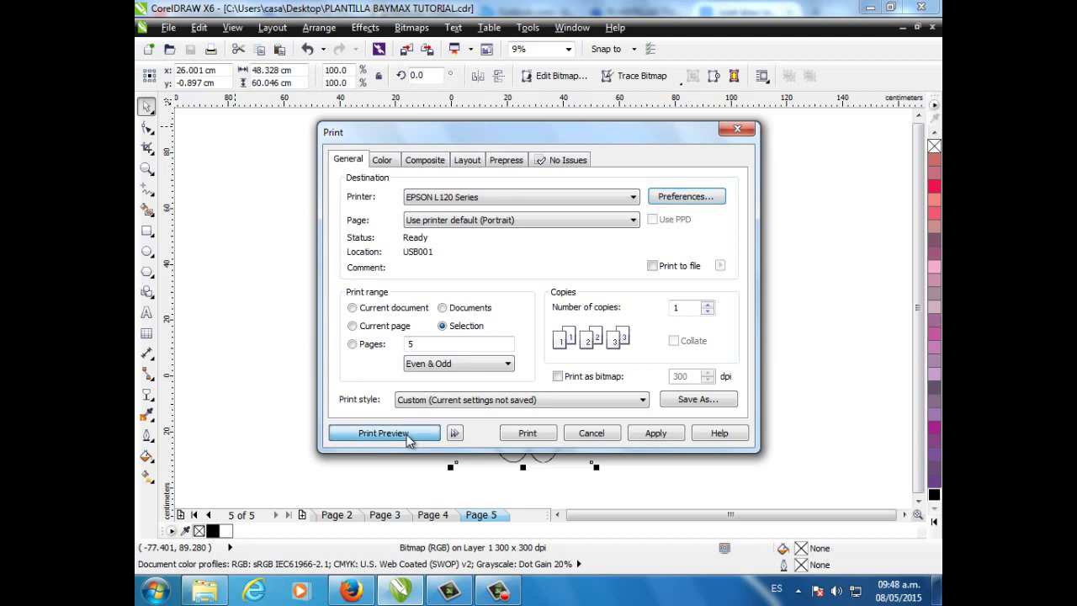
Step: Preview the page 5 outline as tiled pages and move it to about x 8.81 cm, y 17.76 cm within the three-by-three sheet grid
left_click(374, 433)
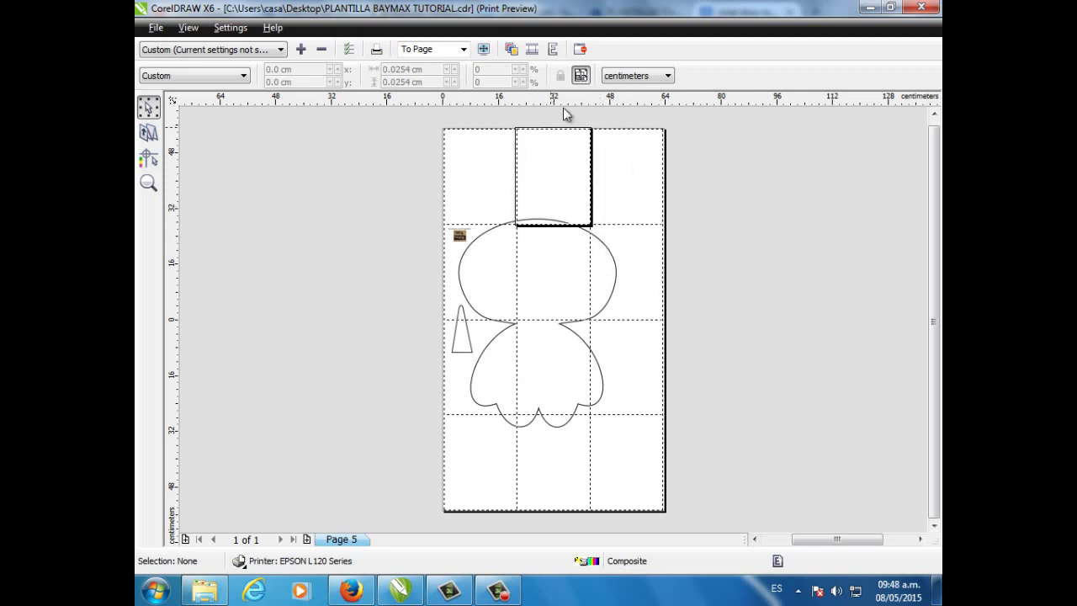
left_click(580, 75)
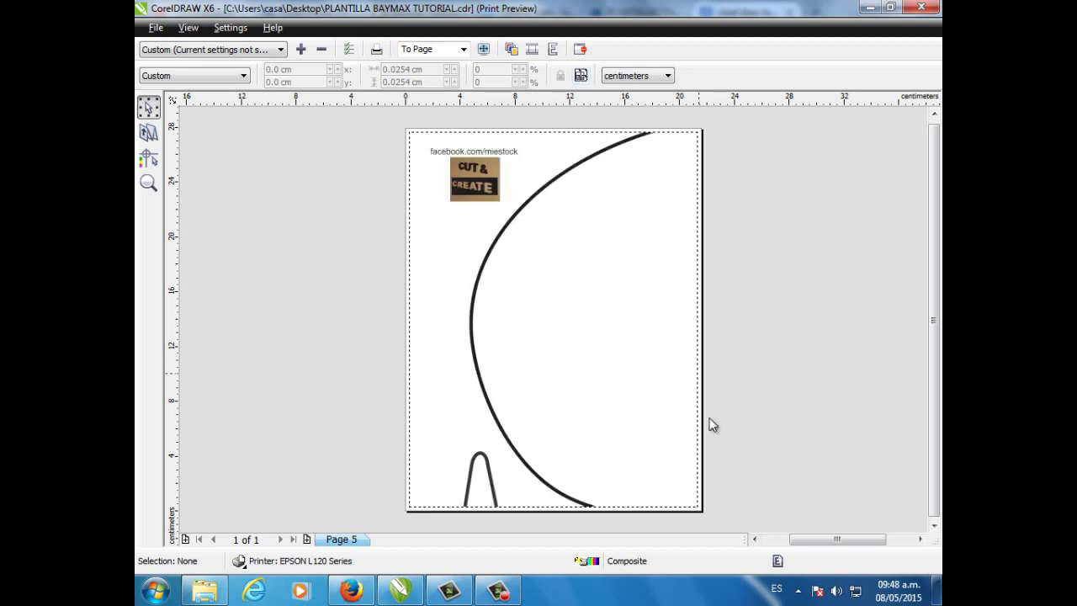
left_click(588, 76)
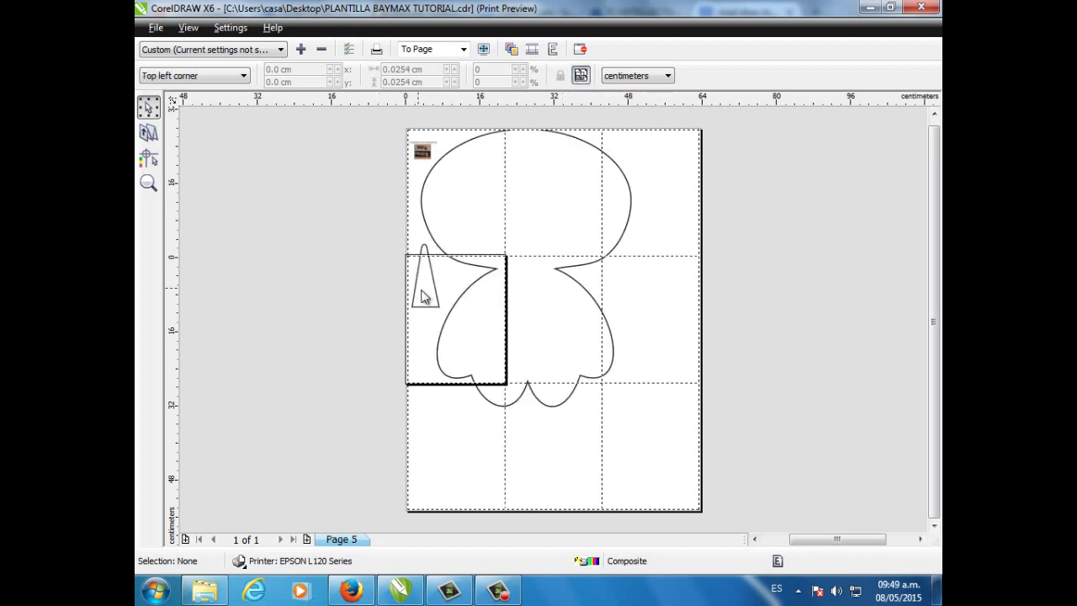
left_click(535, 175)
left_click_drag(535, 175, 574, 221)
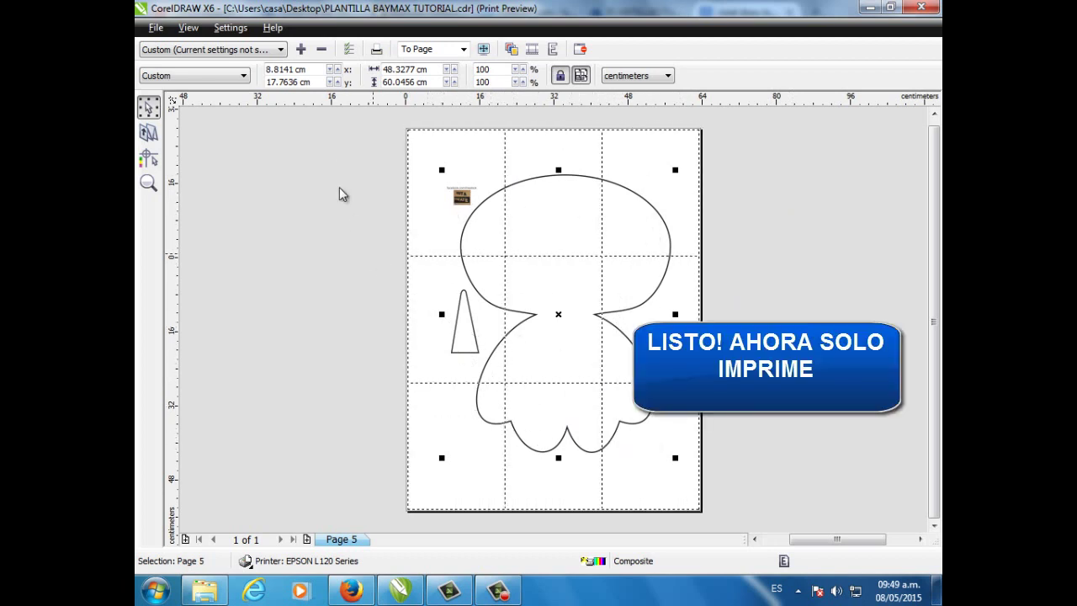
Step: Send the tiled page 5 outline to the printer, dismiss the printer status window, and return to the drawing with the Zoom tool active
left_click(379, 49)
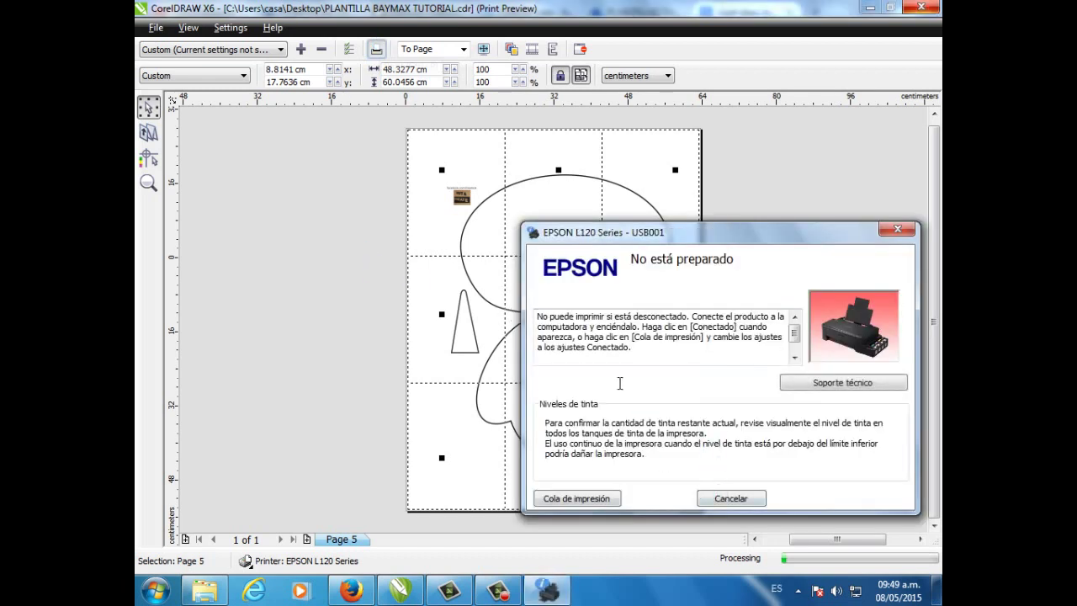
left_click(897, 230)
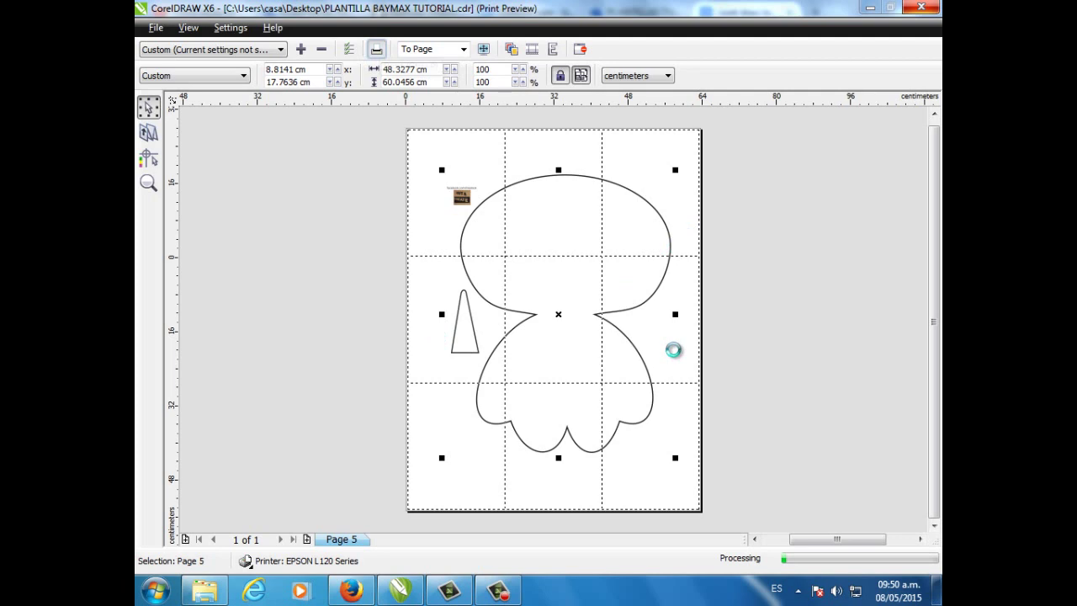
left_click(579, 49)
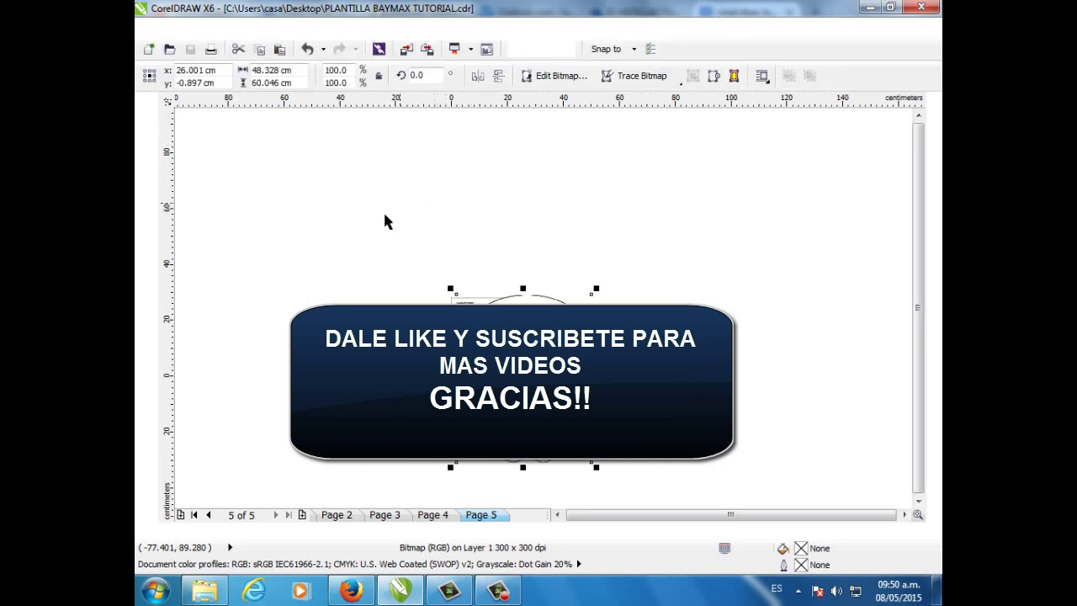
left_click(147, 168)
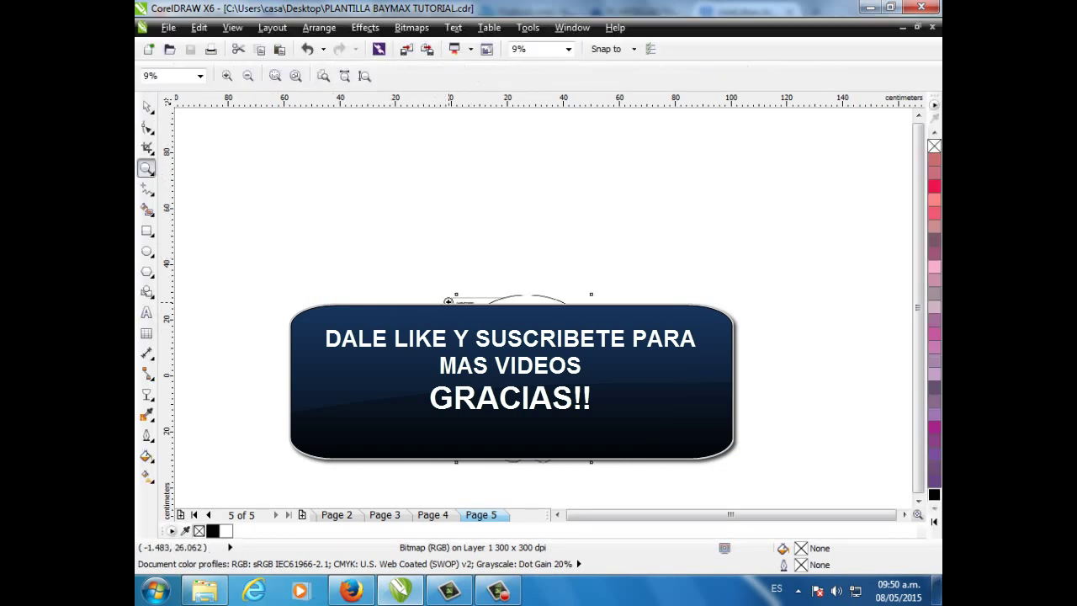